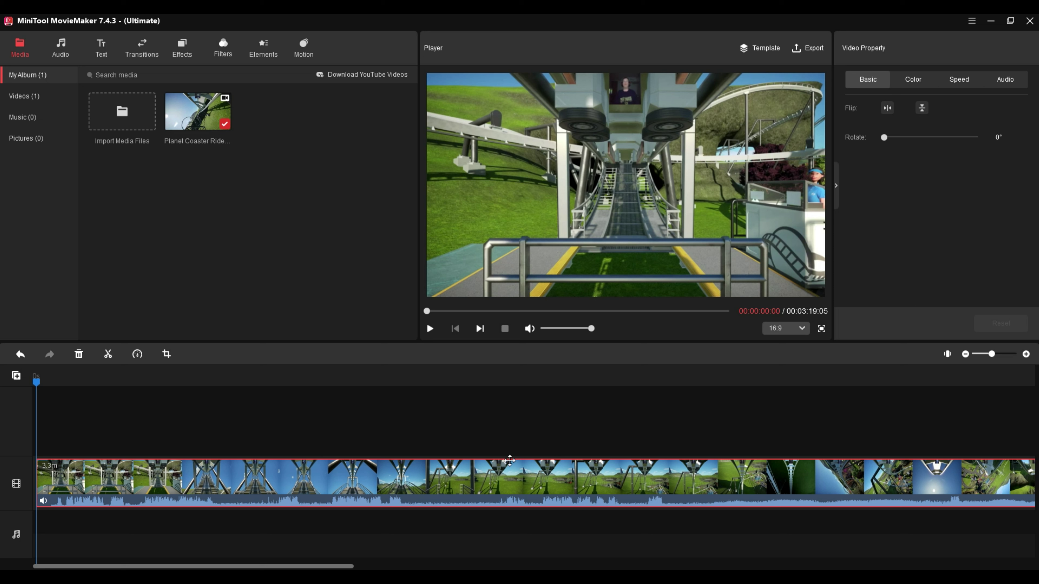
# Try the project's aspect ratio at 9:16, 4:3 and 1:1, and return it to 16:9.
pyautogui.click(808, 328)
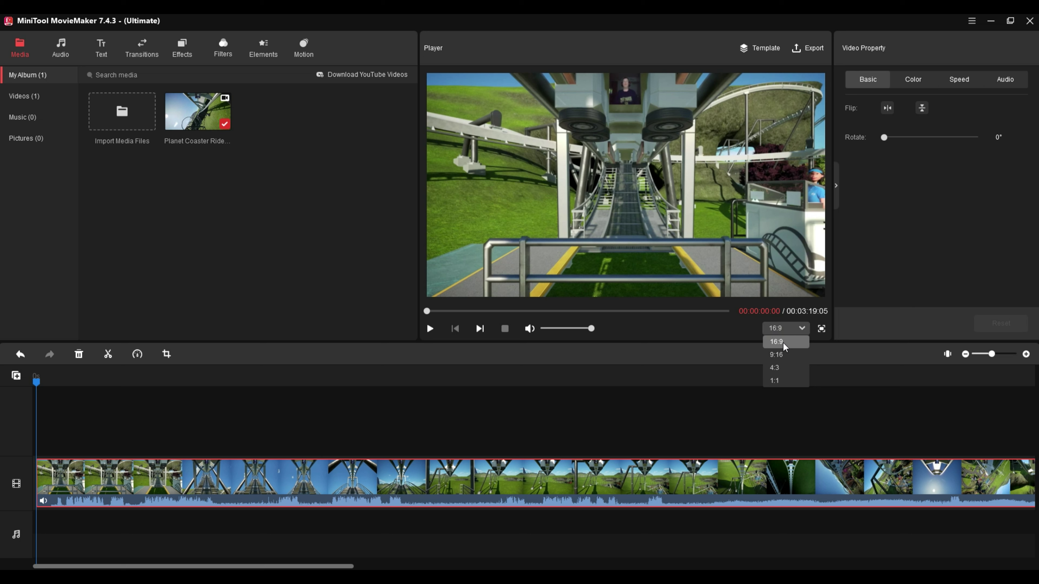
pyautogui.click(781, 358)
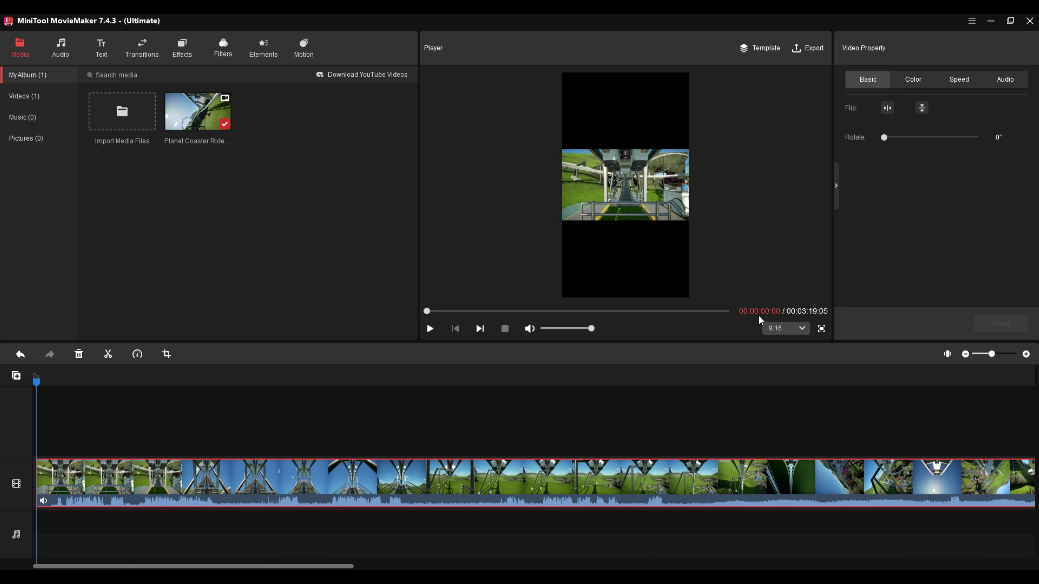
pyautogui.click(798, 328)
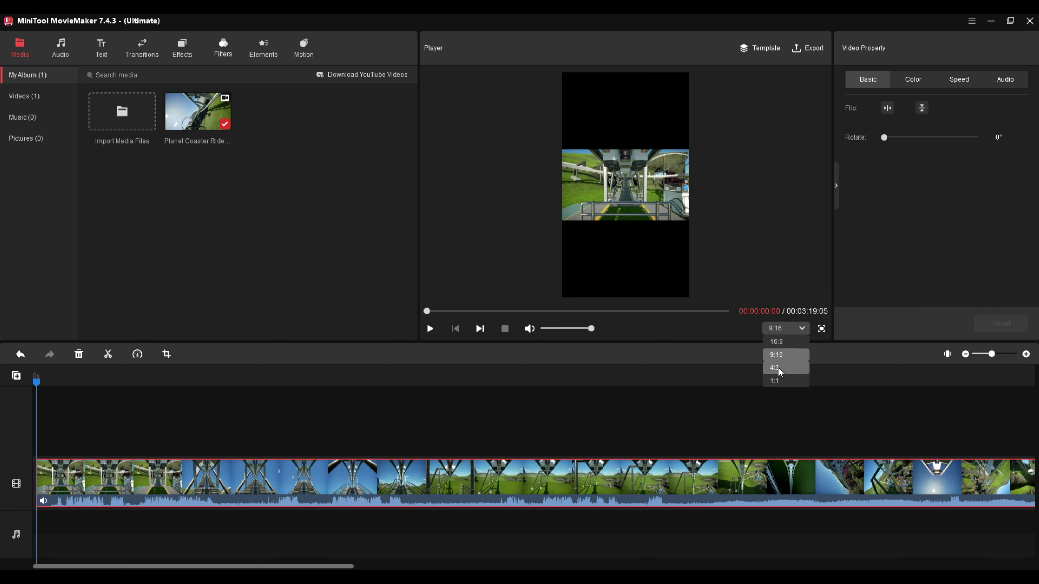
pyautogui.click(778, 368)
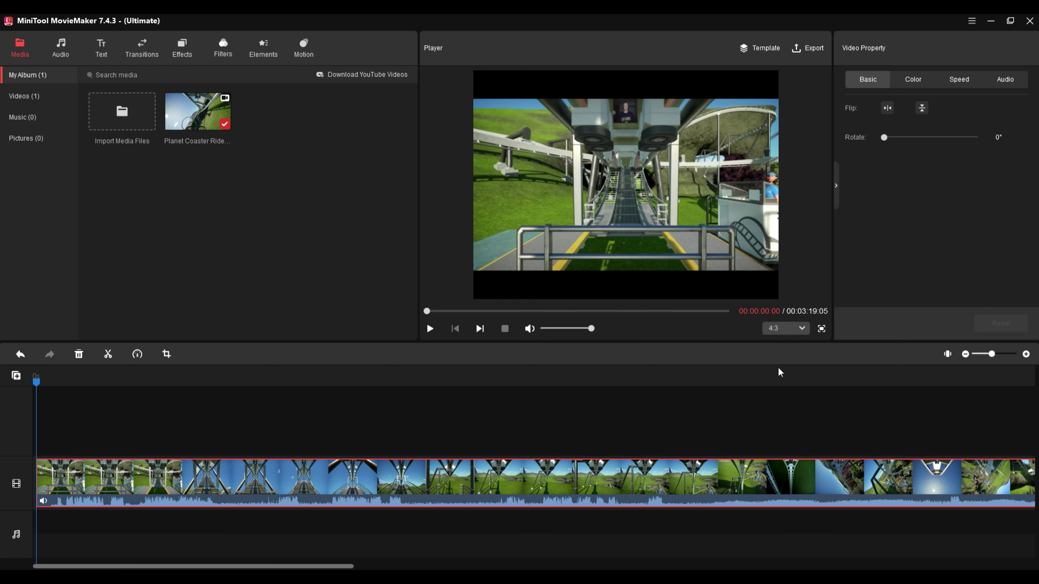
pyautogui.click(804, 328)
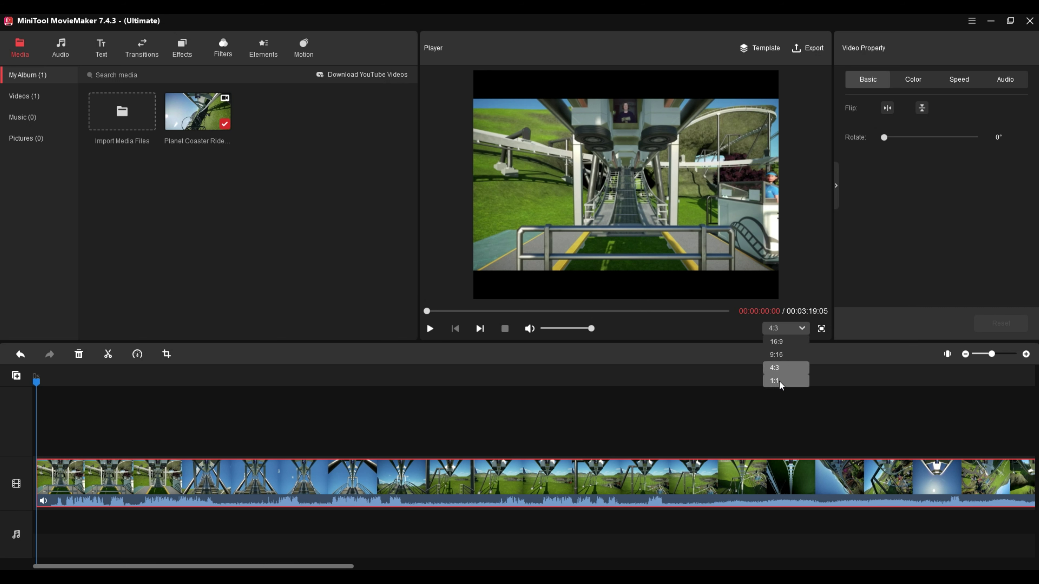
pyautogui.click(781, 381)
pyautogui.click(802, 329)
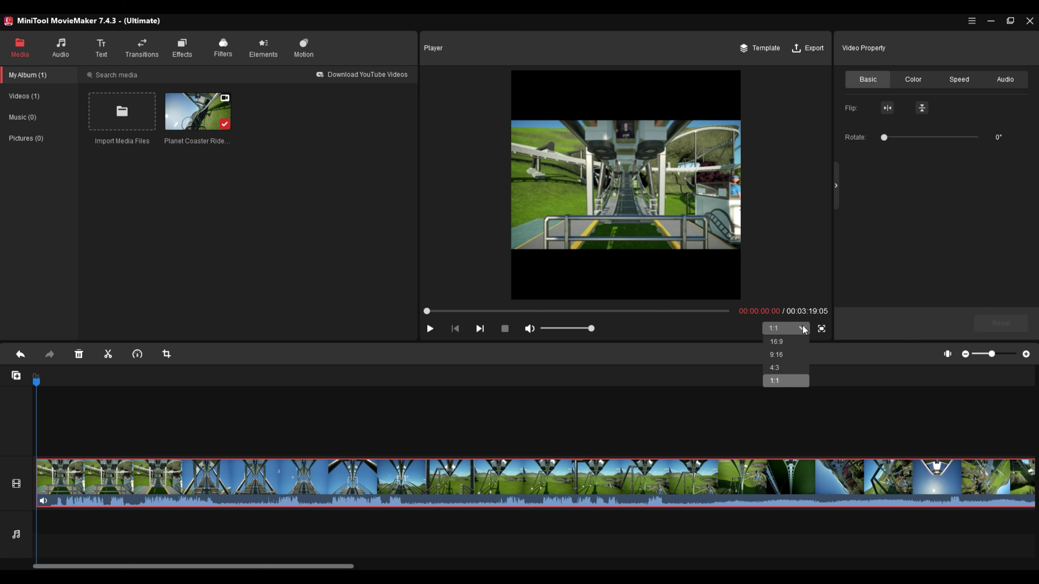
pyautogui.click(777, 344)
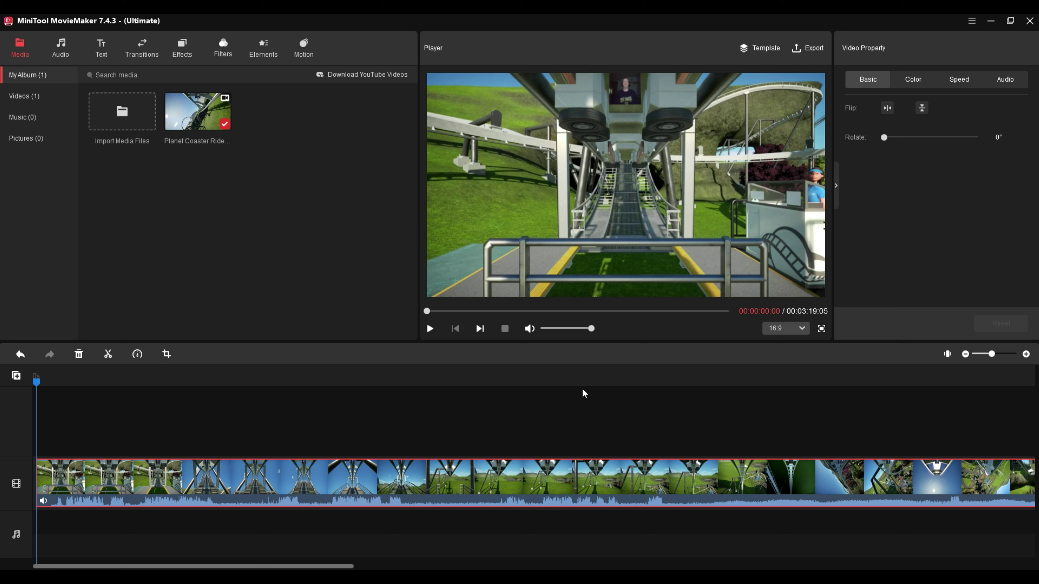
# Open the Crop window for the selected clip, look through its ratio options, and close it without cropping.
pyautogui.click(166, 355)
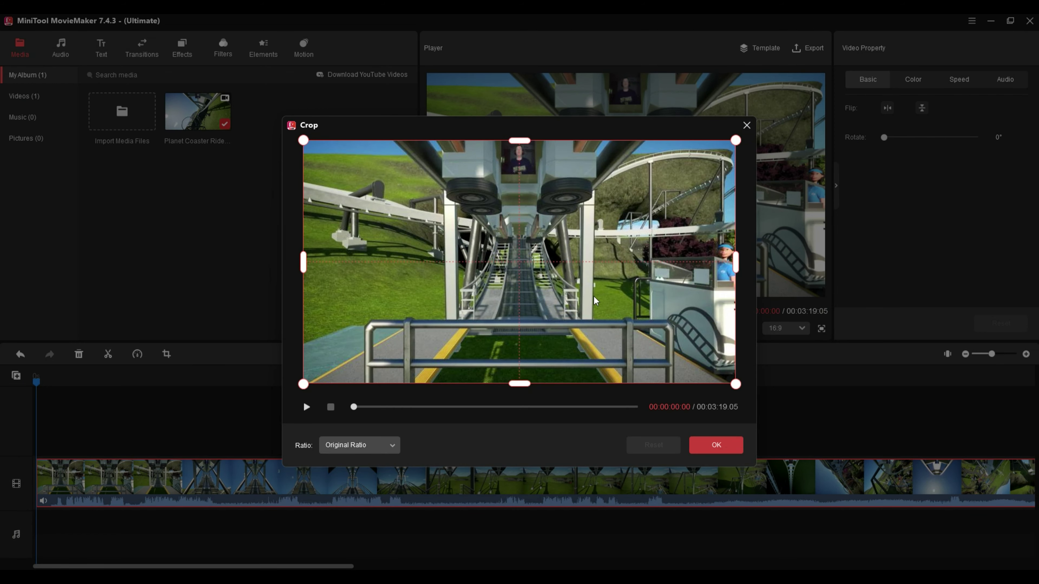
pyautogui.click(395, 450)
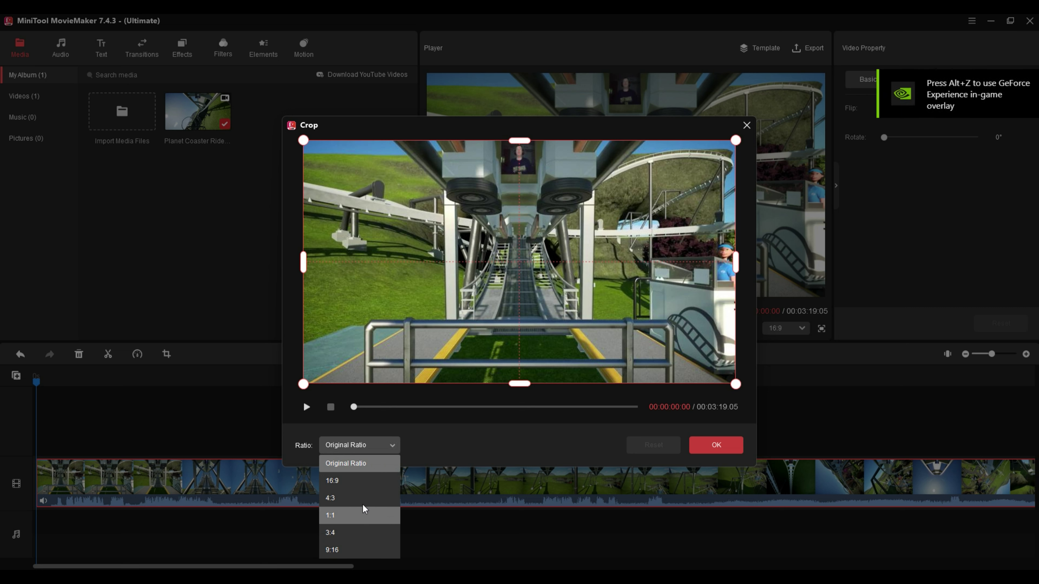
pyautogui.click(391, 449)
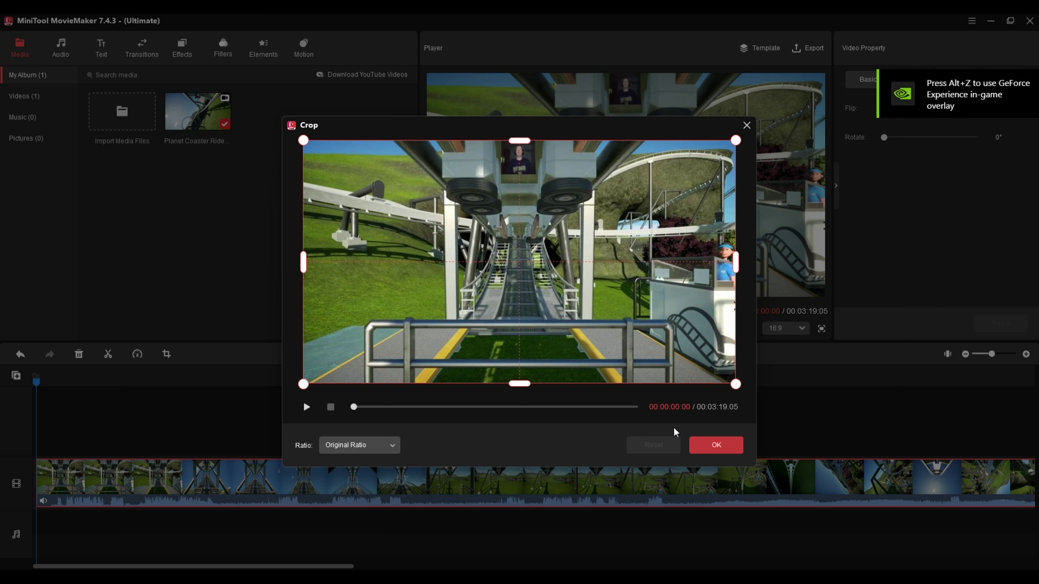
pyautogui.click(752, 125)
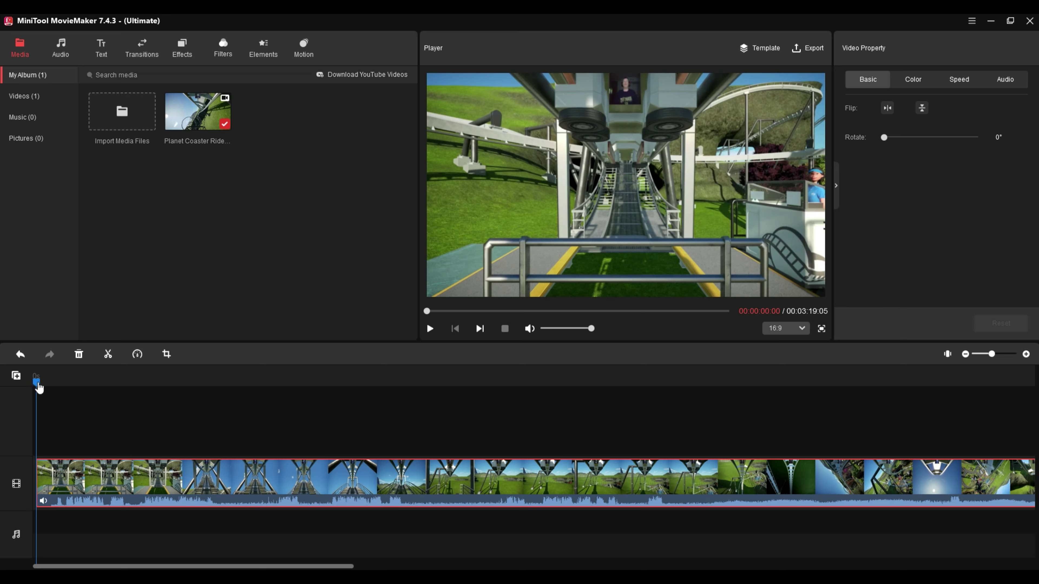
# Split the roller coaster clip at 00:00:56.24 and select the first part.
pyautogui.moveTo(39, 388); pyautogui.dragTo(681, 453)
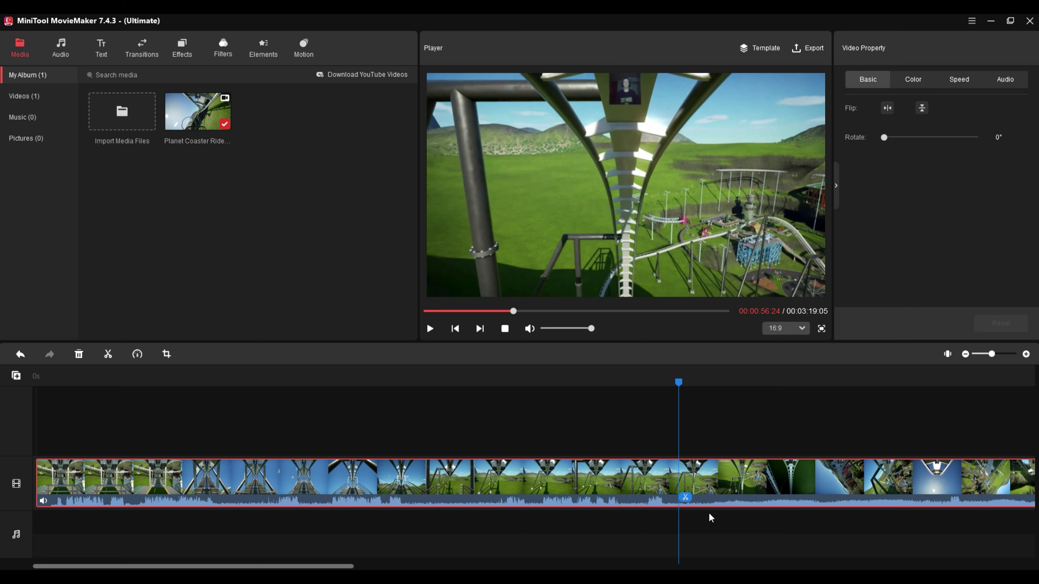
pyautogui.click(686, 498)
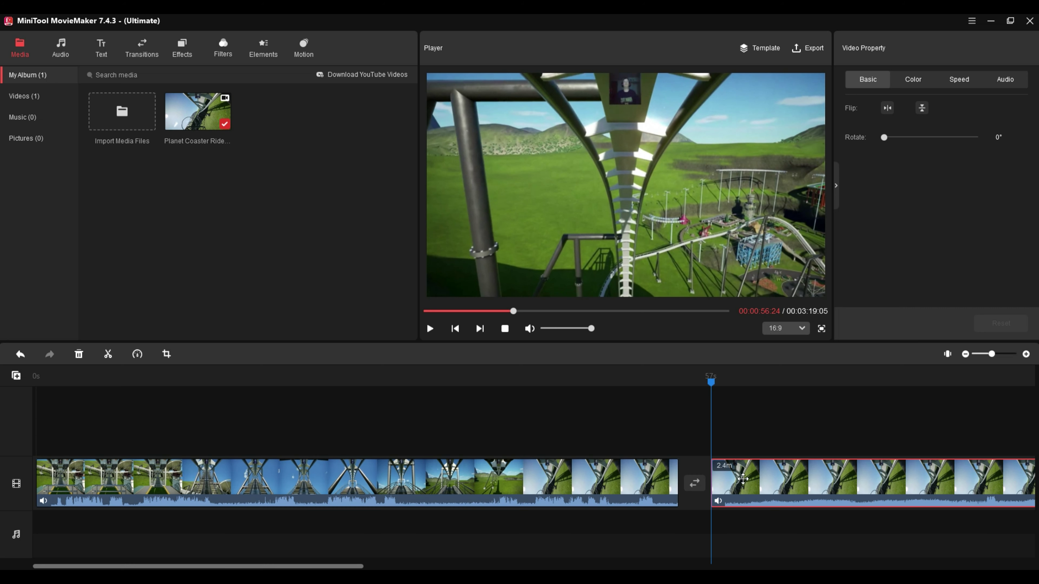
pyautogui.click(201, 480)
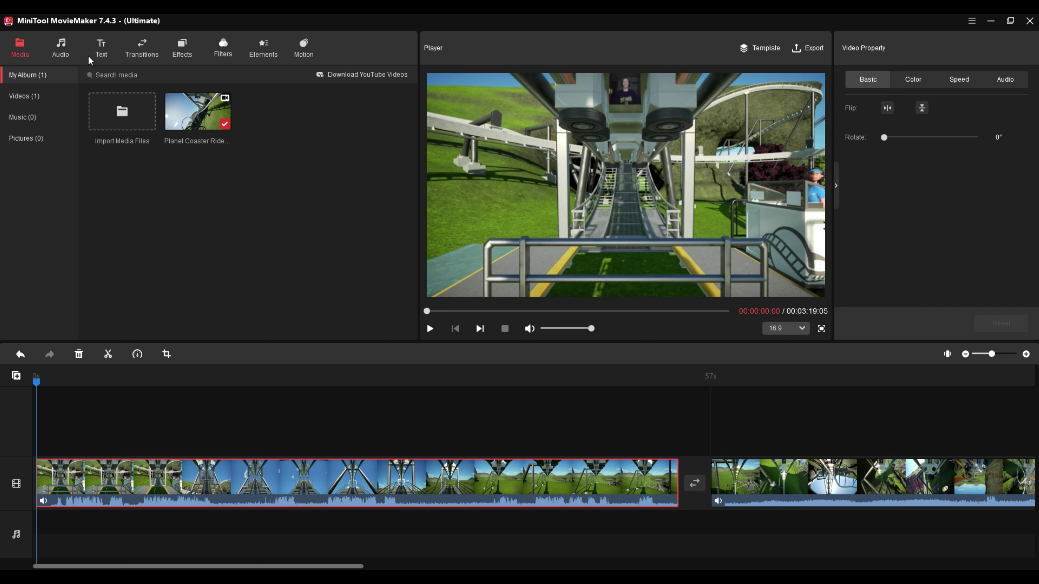
# Look through the built-in Trending music and the album's own Music category, and return to My Album.
pyautogui.click(61, 48)
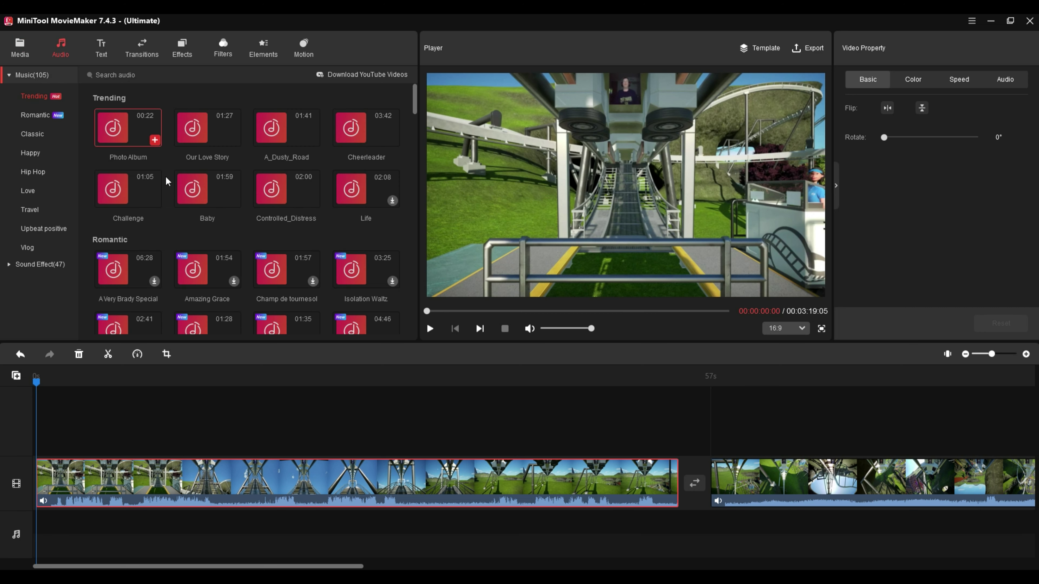
pyautogui.moveTo(289, 127)
pyautogui.moveTo(299, 177)
pyautogui.moveTo(207, 201)
pyautogui.click(21, 48)
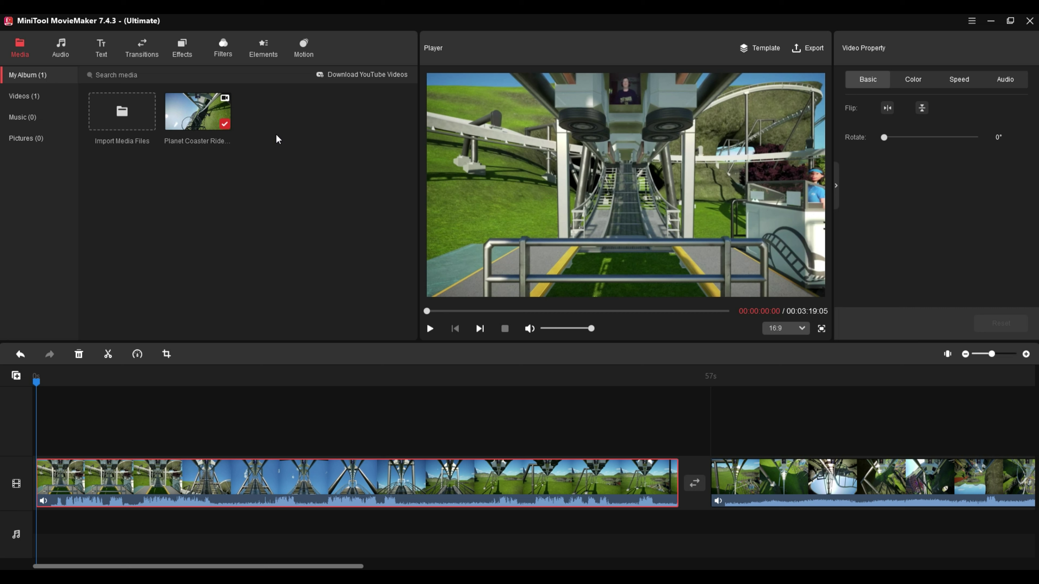
pyautogui.click(30, 120)
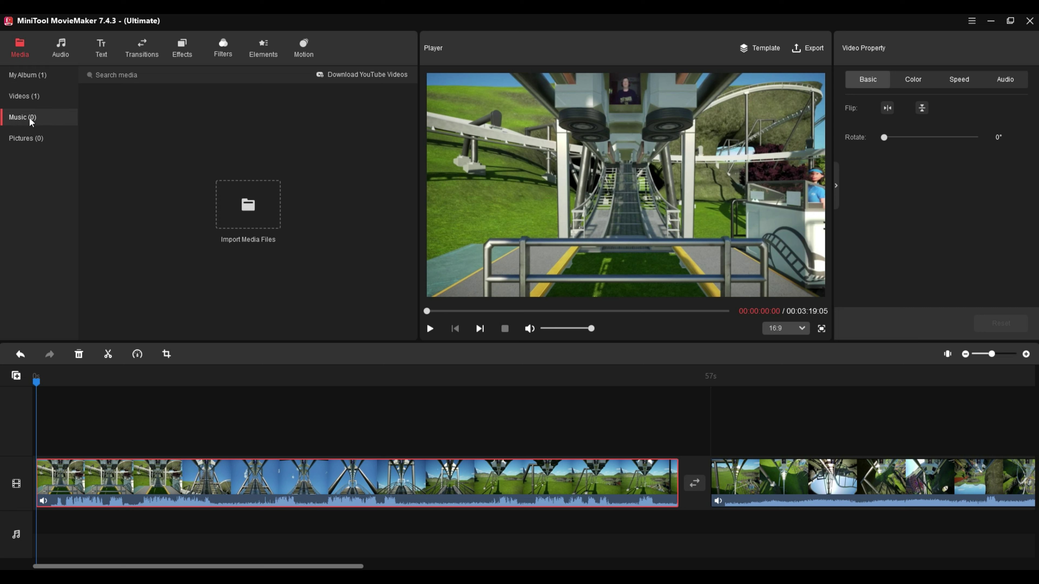
pyautogui.click(35, 75)
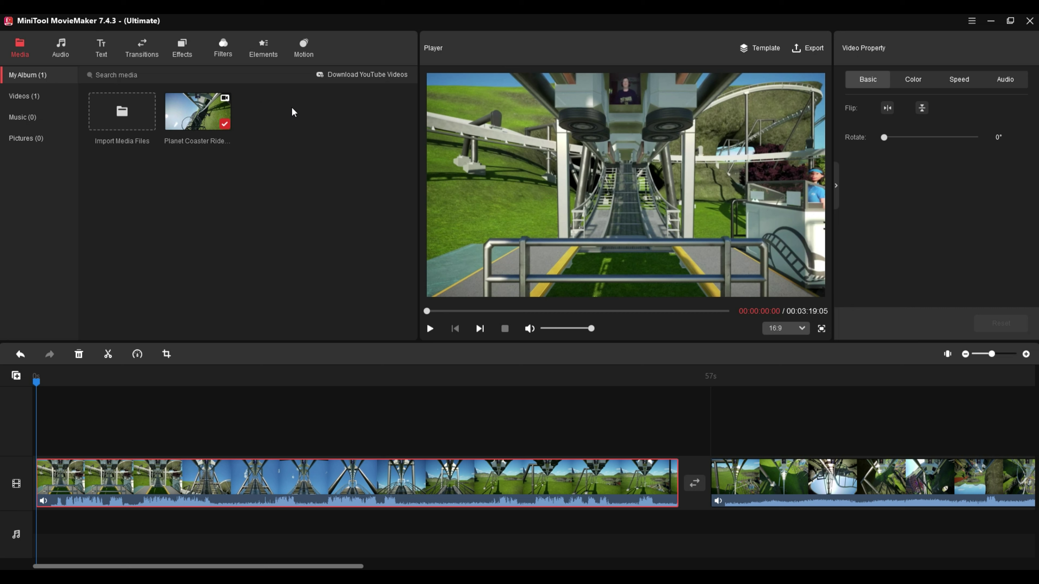
# Mute the first part of the clip and speed it up with the Fast 8x option.
pyautogui.click(43, 501)
pyautogui.click(41, 501)
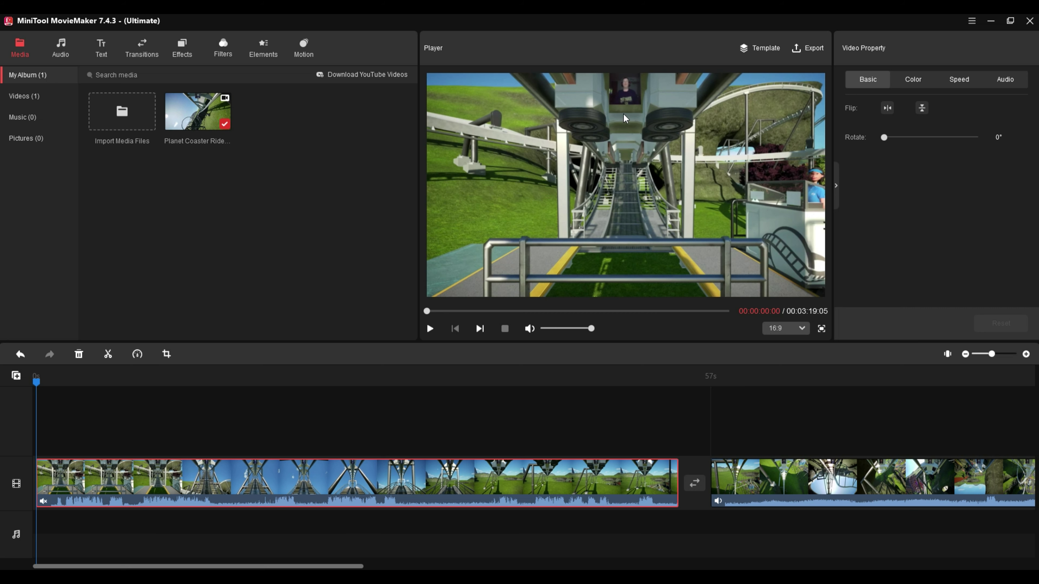
pyautogui.click(137, 356)
pyautogui.moveTo(143, 379)
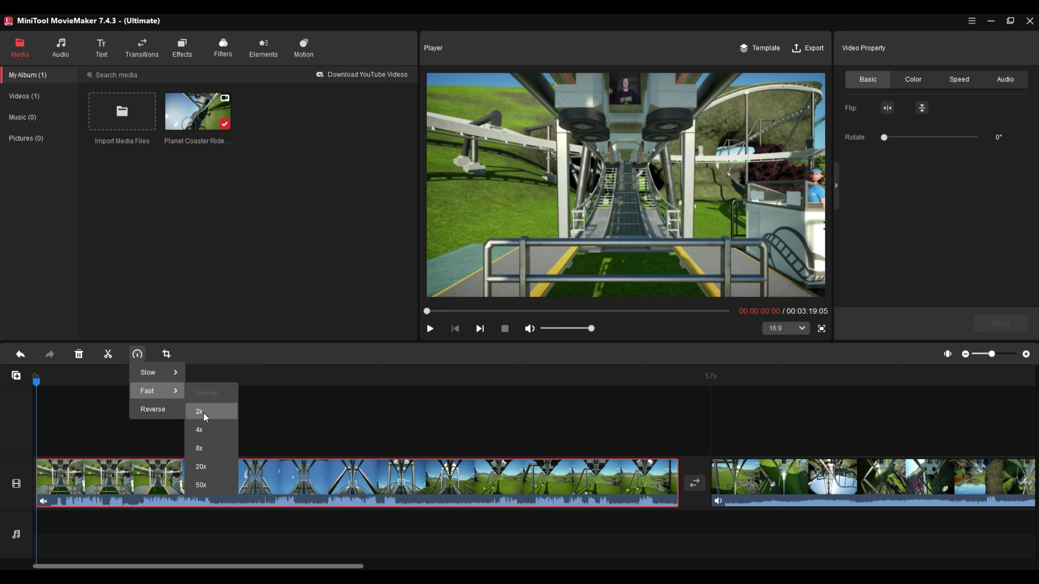
pyautogui.click(204, 450)
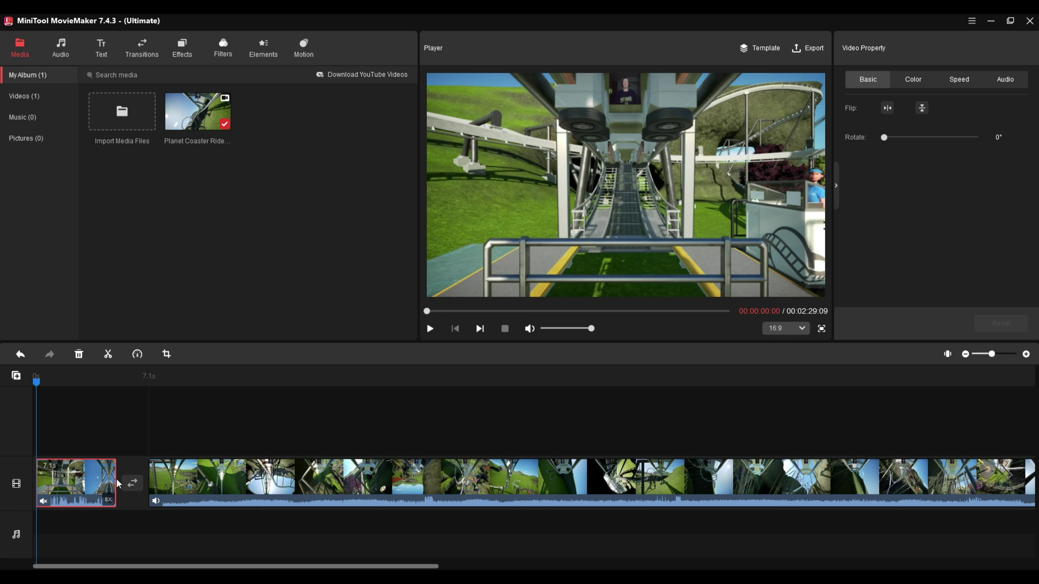
# Play the timeline through the sped-up part into the second clip, and move the playhead back to about 00:00:11.20.
pyautogui.click(429, 329)
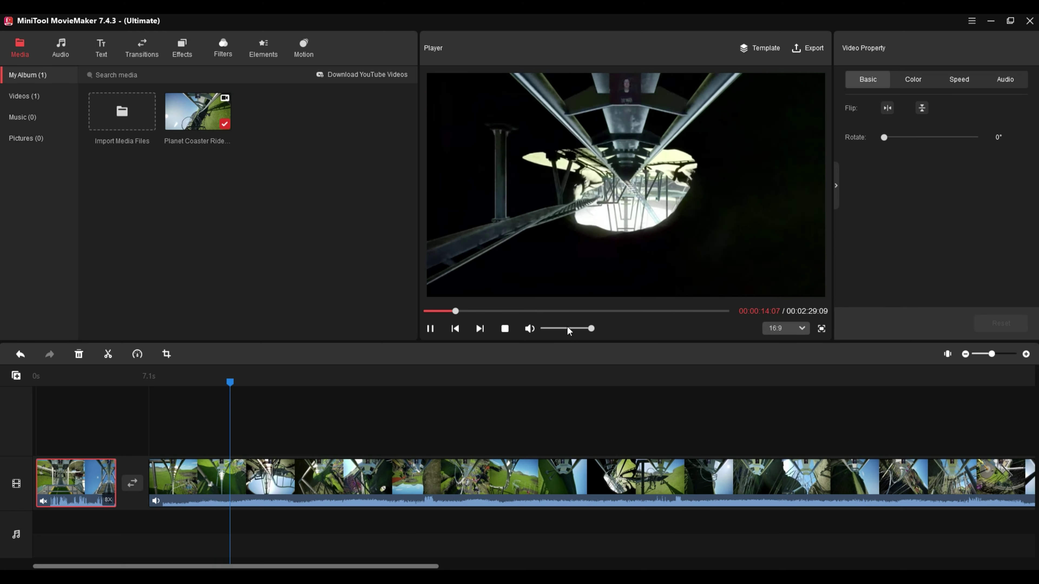
pyautogui.click(430, 330)
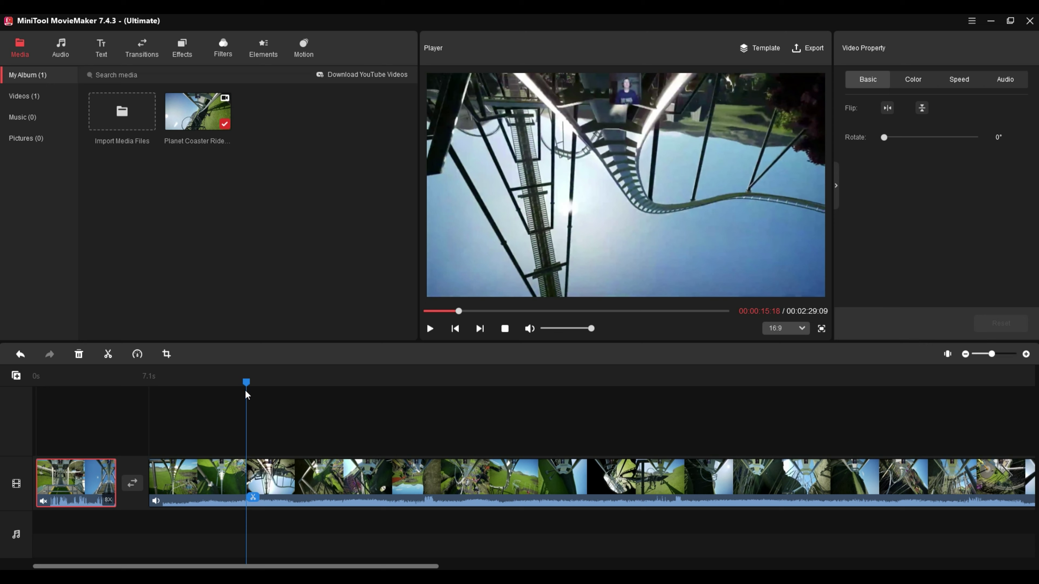
pyautogui.moveTo(247, 391); pyautogui.dragTo(202, 447)
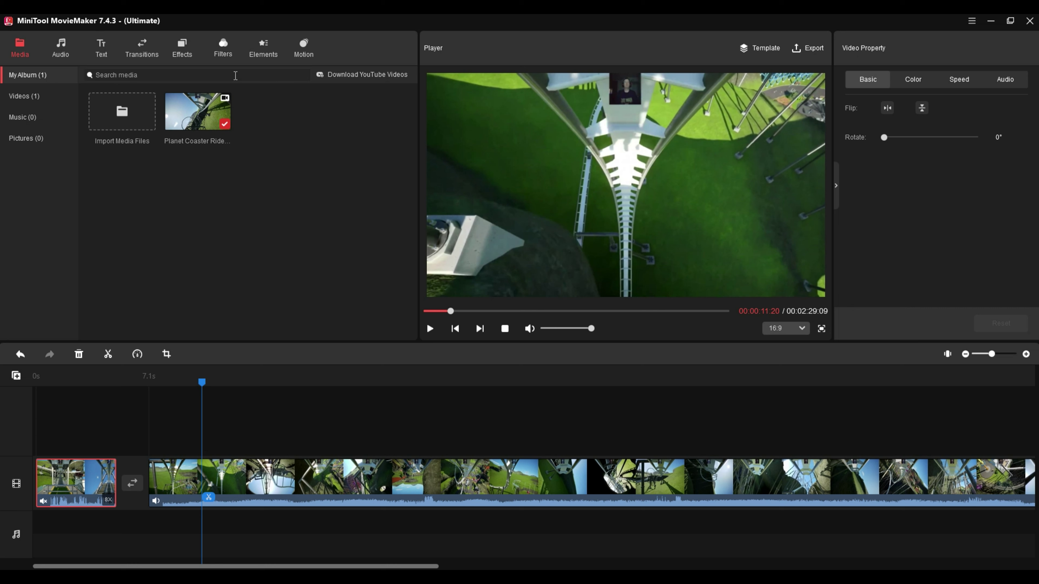
# Add the Morph transition from the Advanced category between the two clips.
pyautogui.click(139, 50)
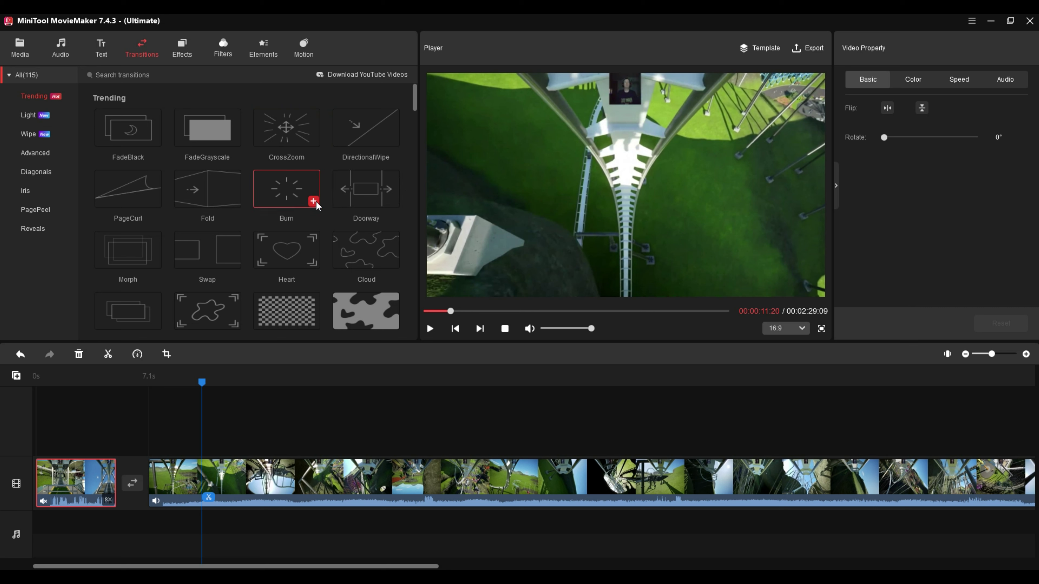
pyautogui.scroll(-1, 317, 204)
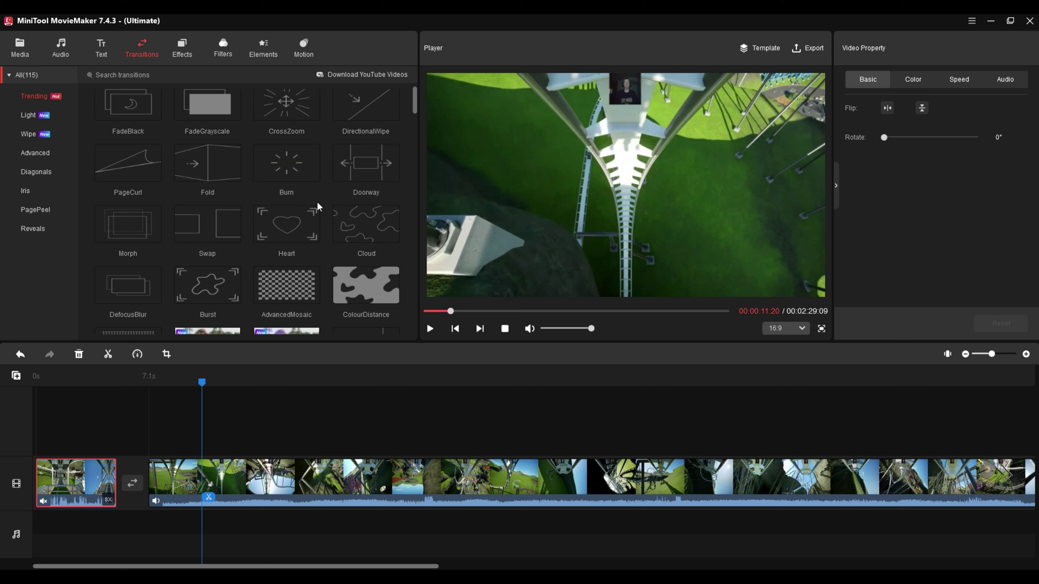
pyautogui.scroll(-12, 319, 206)
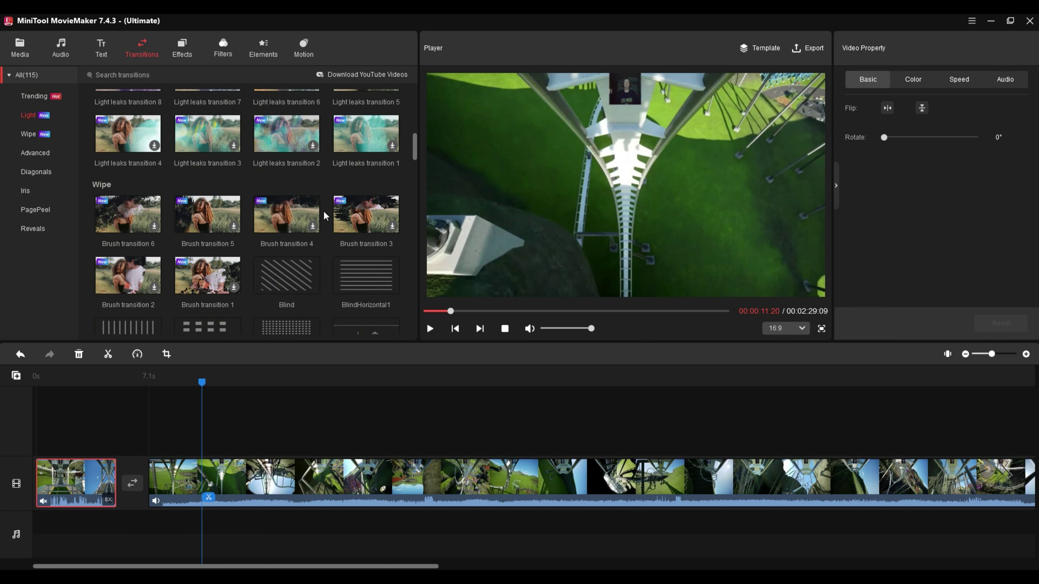
pyautogui.scroll(-15, 325, 216)
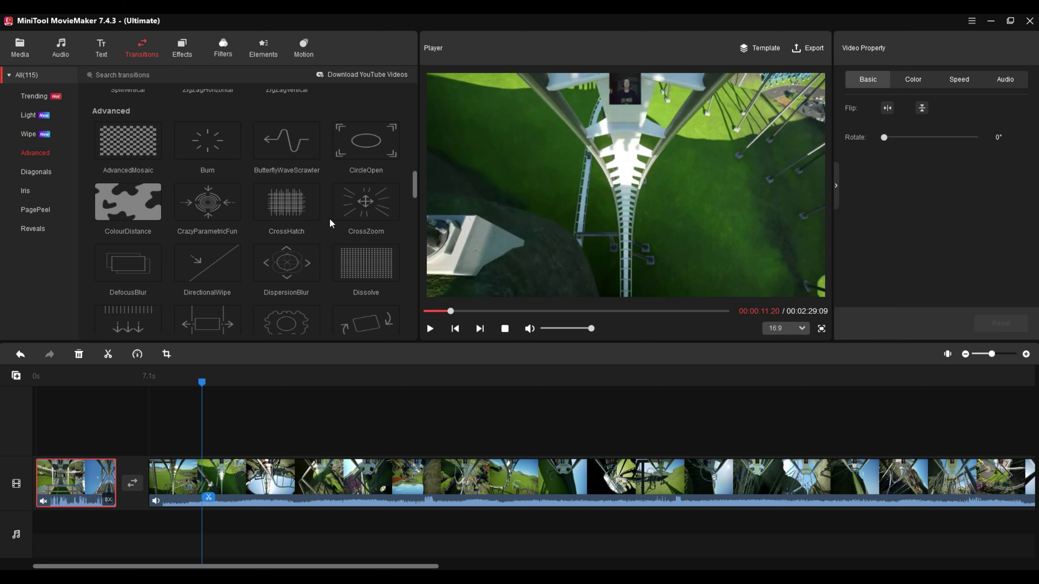
pyautogui.scroll(-10, 330, 218)
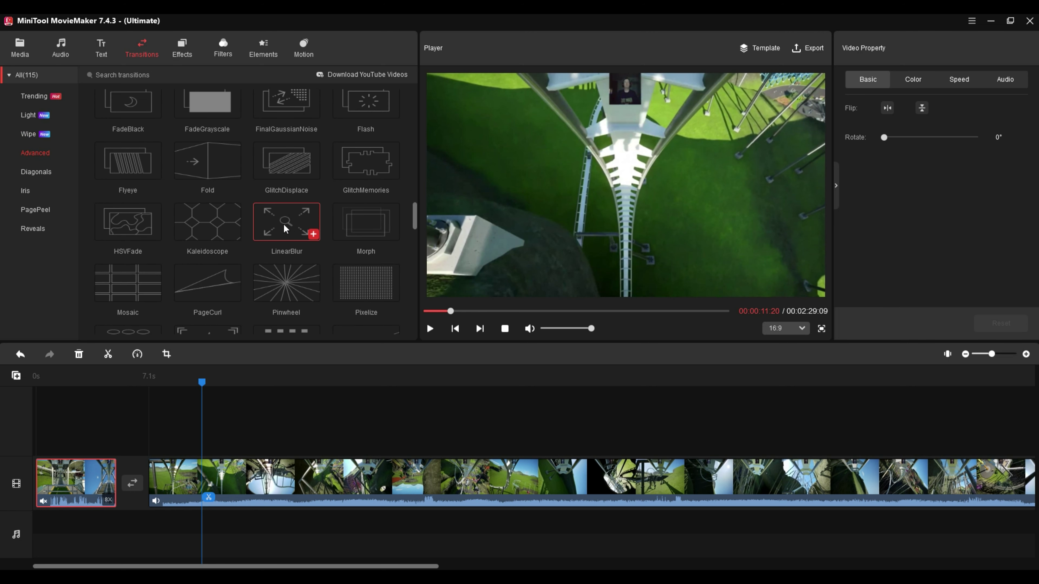
pyautogui.moveTo(369, 223)
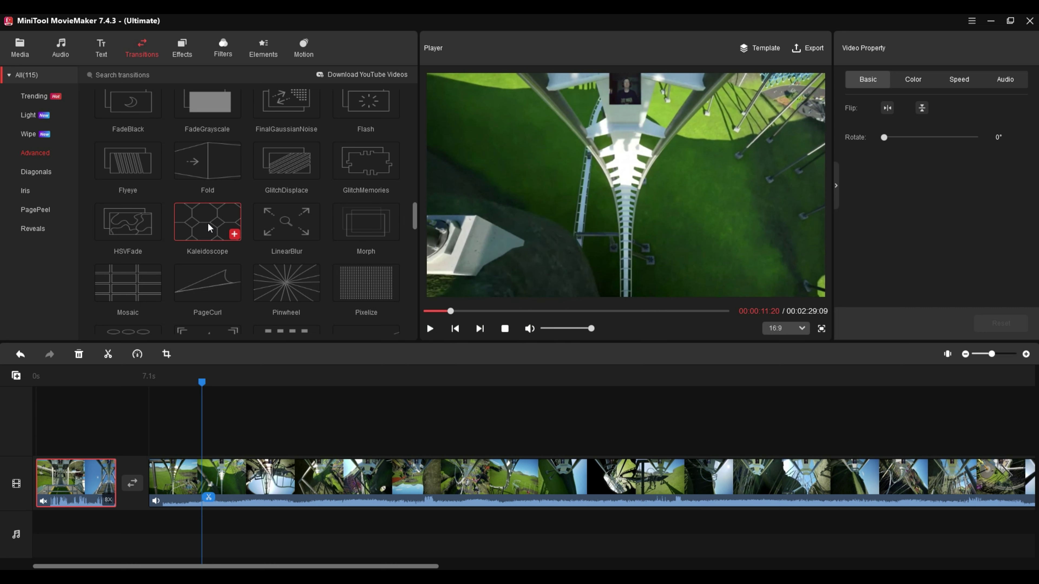
pyautogui.moveTo(210, 227)
pyautogui.moveTo(208, 167)
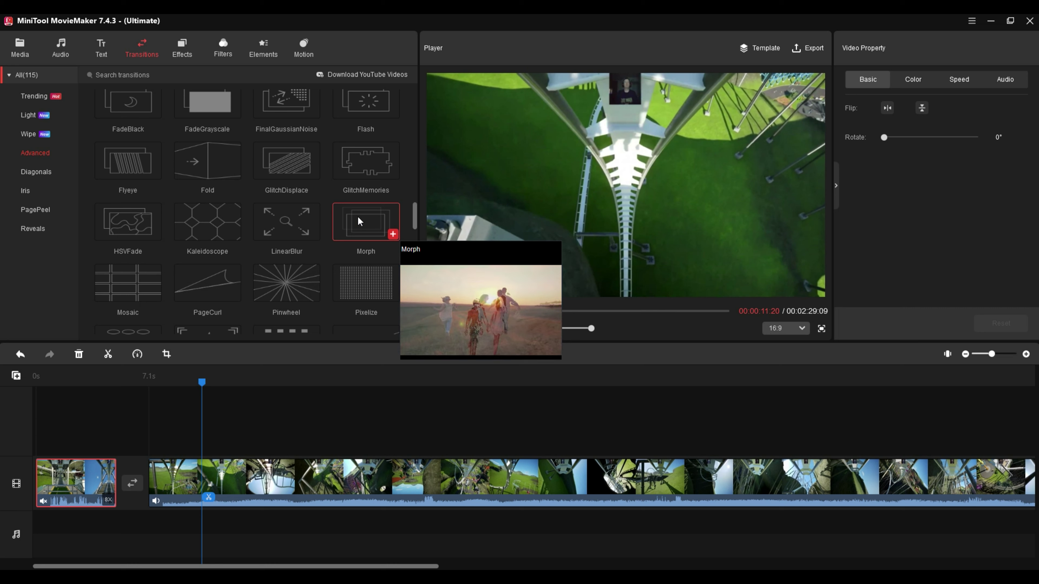
pyautogui.moveTo(357, 216); pyautogui.dragTo(133, 486)
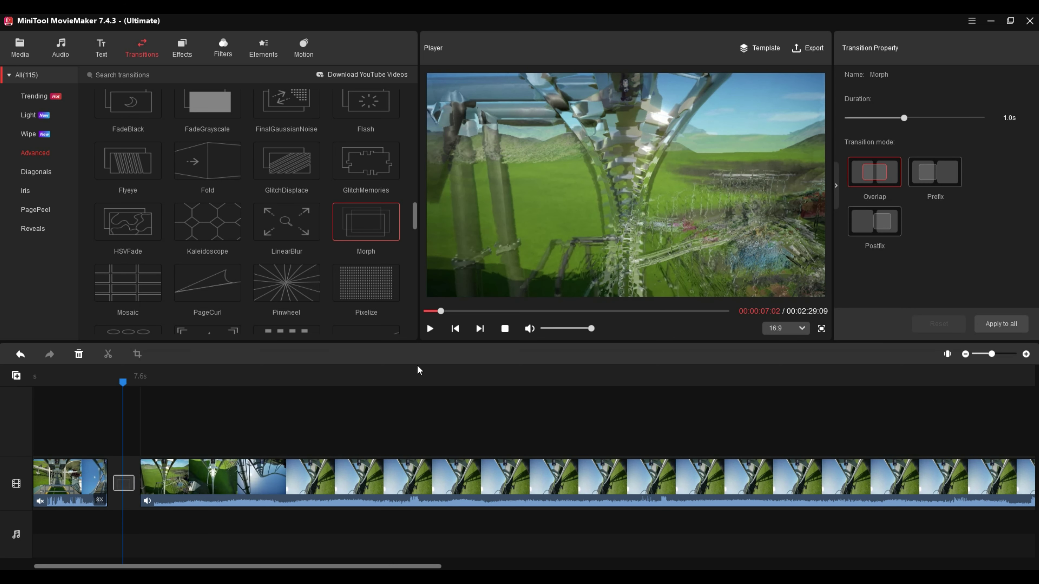
# Play the Morph transition from about 00:00:05.15 on the timeline, and pause once playback has passed it.
pyautogui.moveTo(123, 383); pyautogui.dragTo(97, 392)
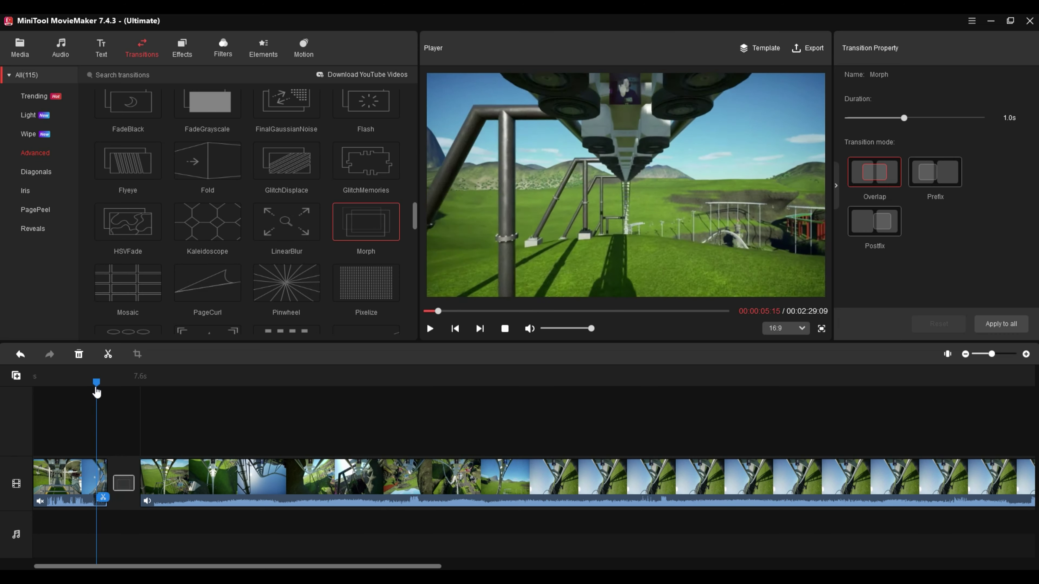
pyautogui.click(430, 329)
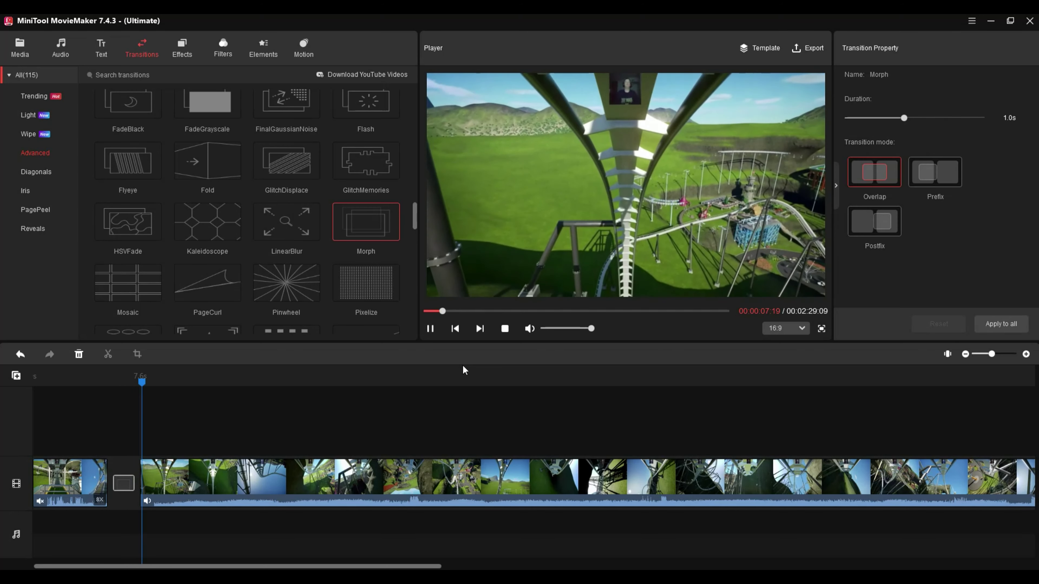
pyautogui.click(430, 329)
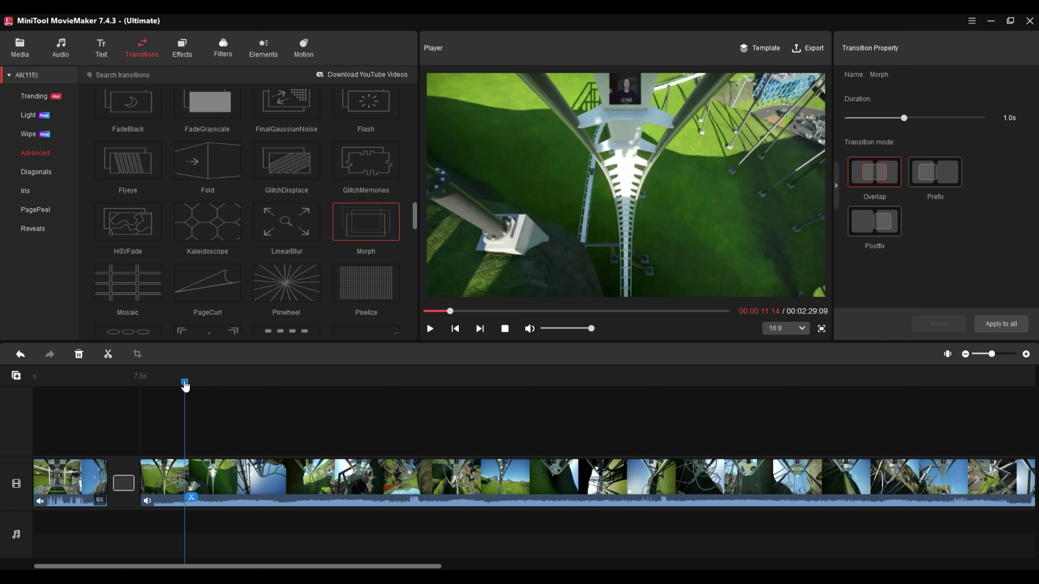
# Apply the Comic speedlines 1 effect to the first clip and play the timeline from the start into the second clip.
pyautogui.click(89, 381)
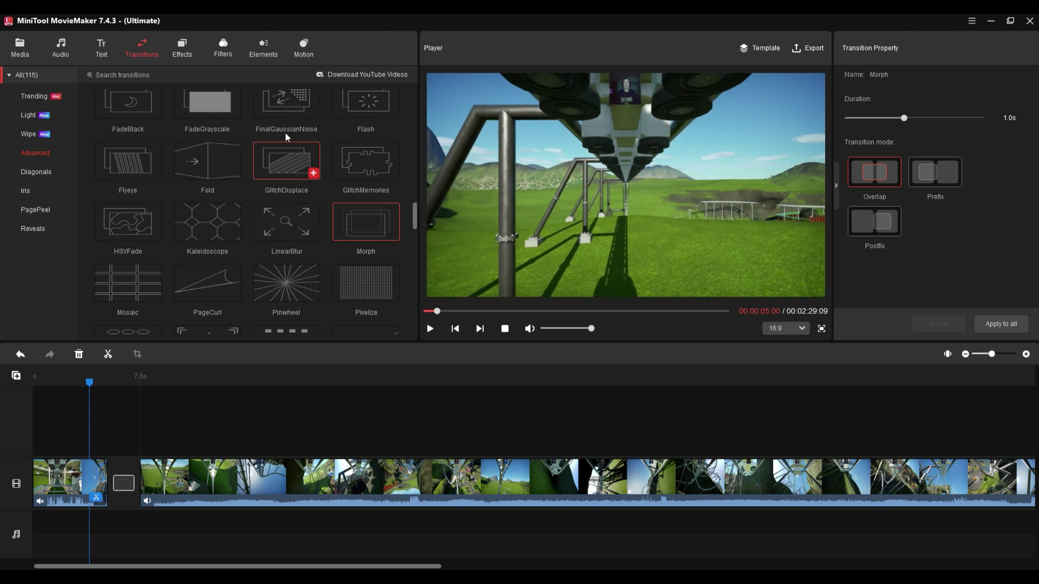
pyautogui.click(181, 48)
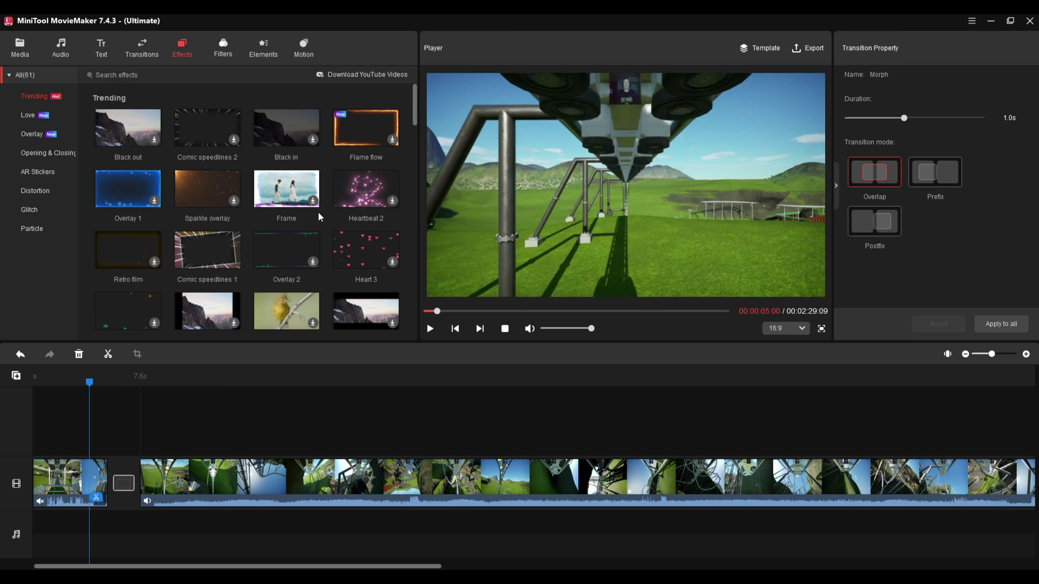
pyautogui.moveTo(200, 255)
pyautogui.click(72, 480)
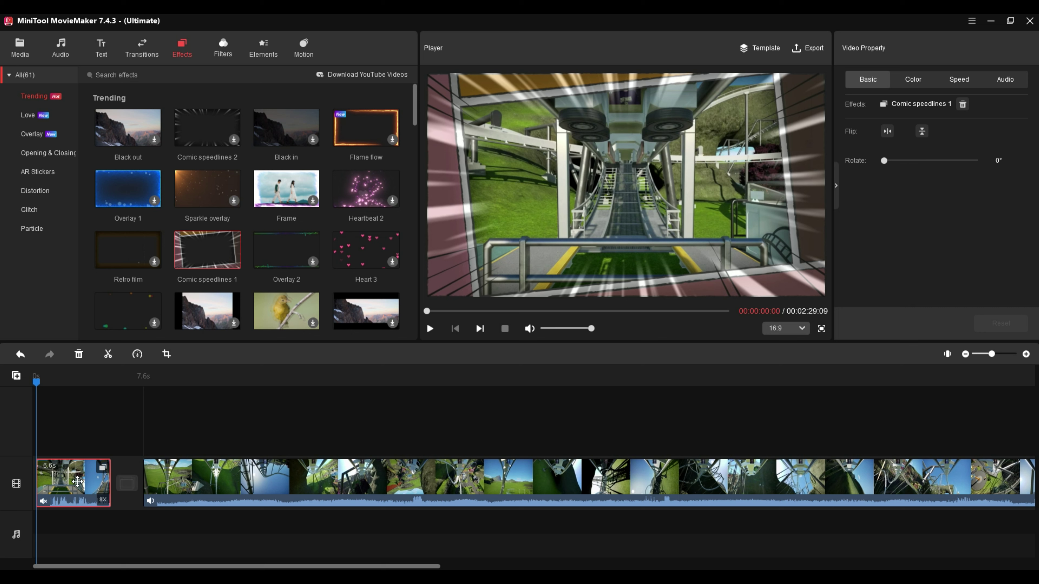
pyautogui.click(430, 328)
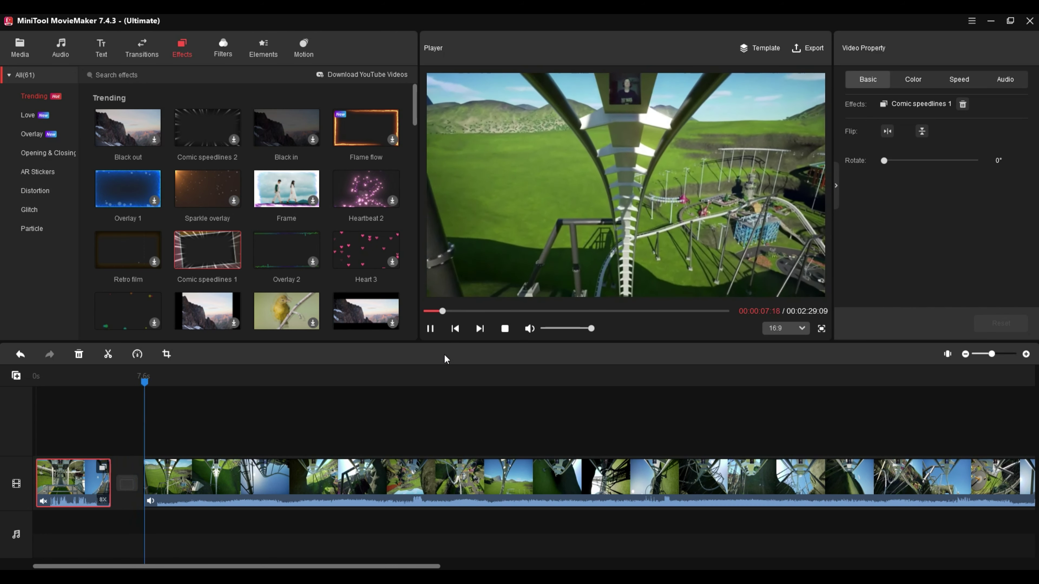
pyautogui.click(430, 329)
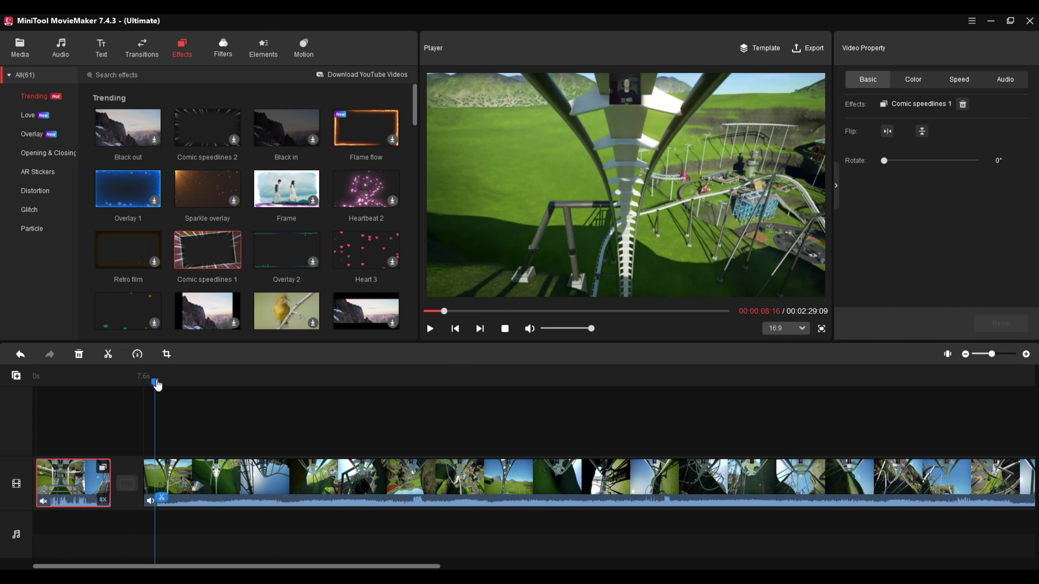
# Split the first clip at about 00:00:01.02 and delete the short piece before the cut.
pyautogui.moveTo(154, 382); pyautogui.dragTo(52, 417)
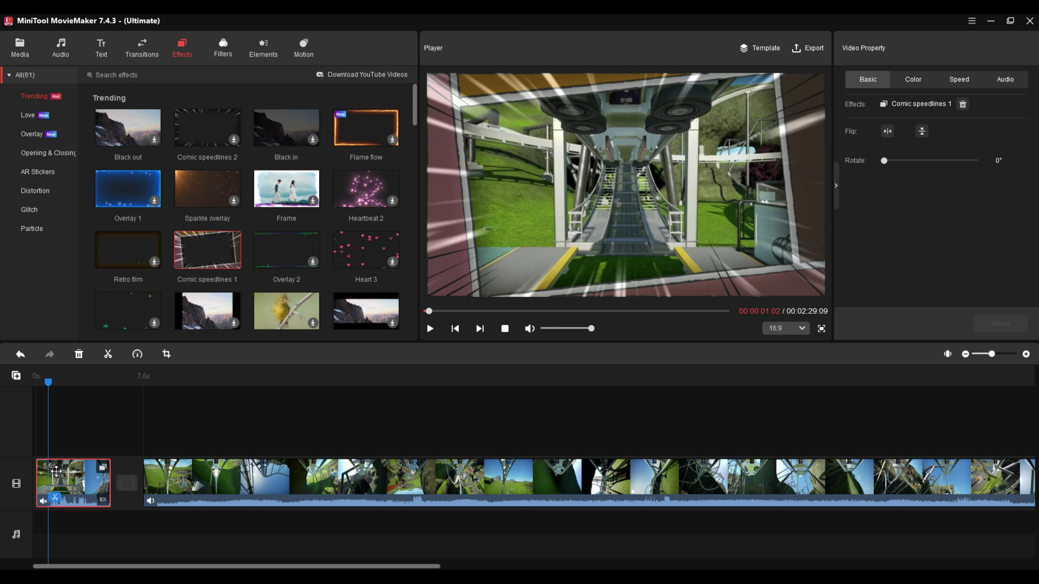
pyautogui.click(55, 499)
pyautogui.click(41, 481)
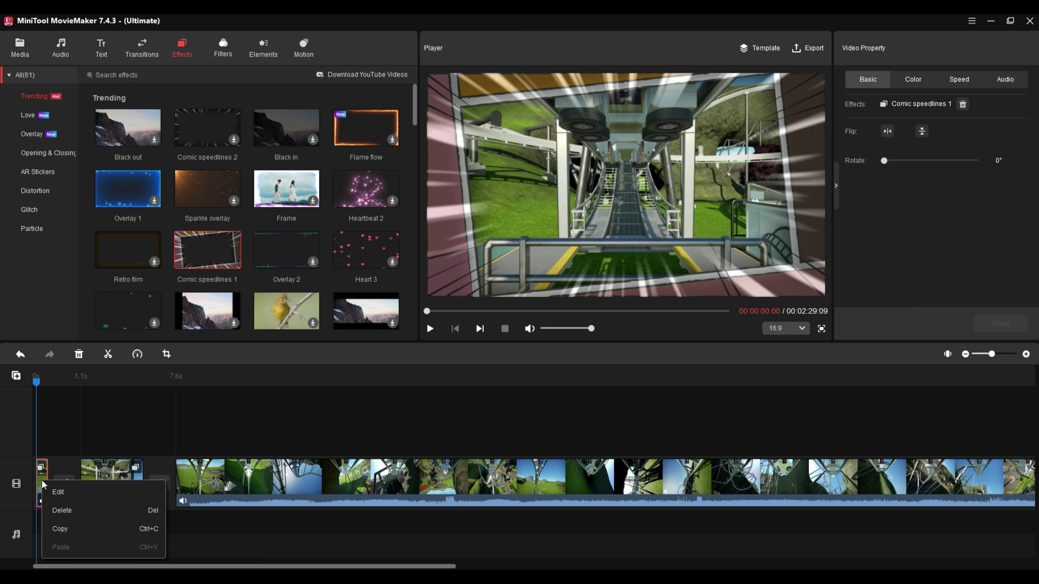
pyautogui.click(57, 511)
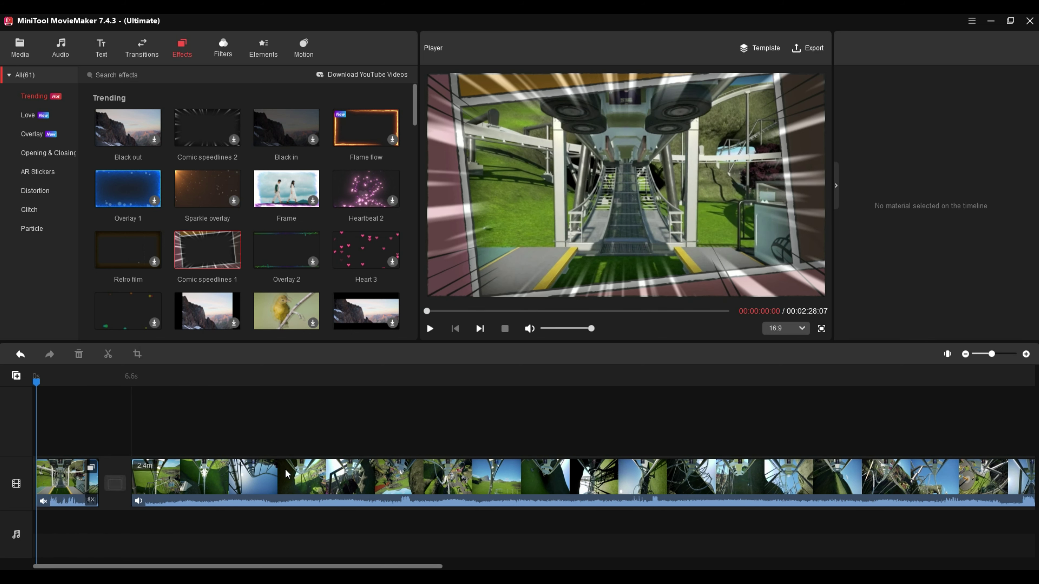
# Play the trimmed timeline from the start into the second clip, and move the playhead back to about 00:00:07.23.
pyautogui.click(429, 330)
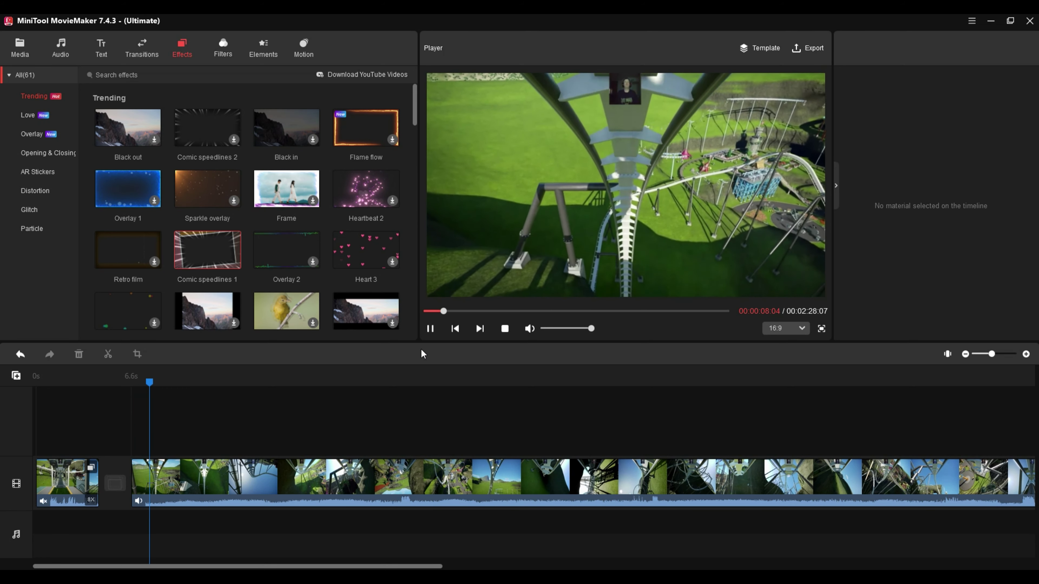
pyautogui.click(430, 329)
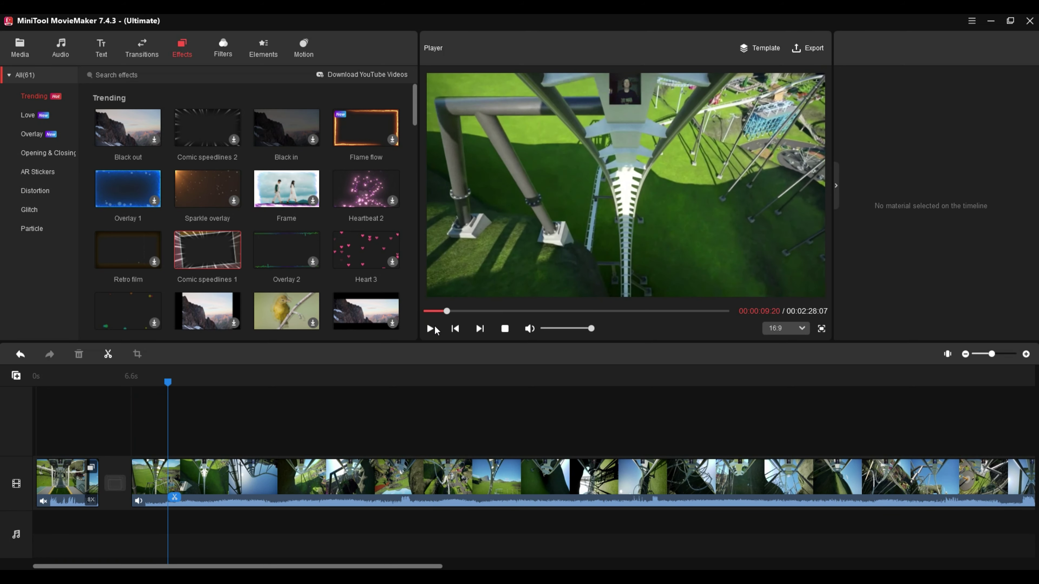
pyautogui.moveTo(171, 392); pyautogui.dragTo(150, 394)
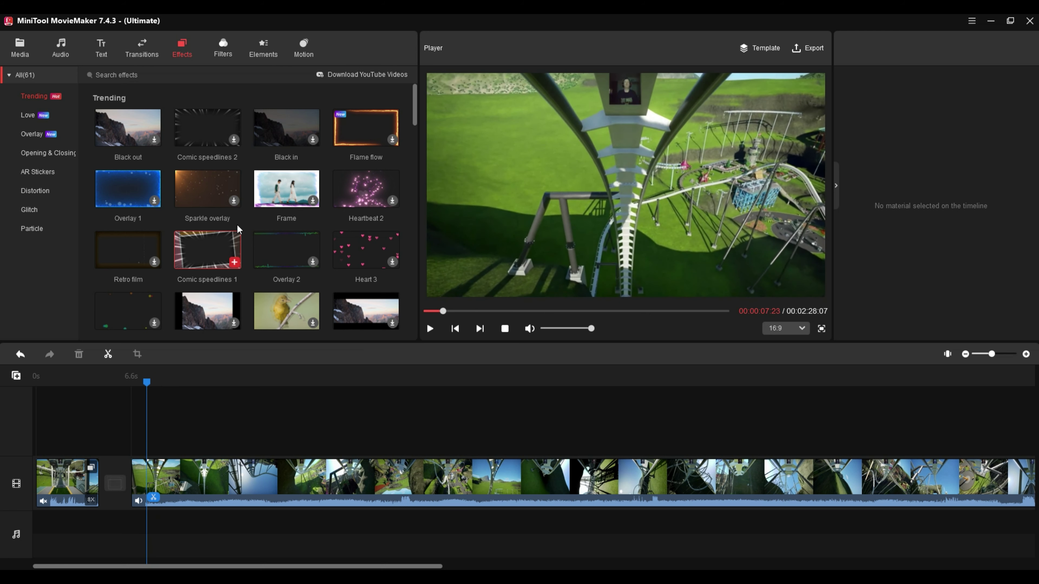
# Browse the filters from the Trending category through LUT and Artistic to Common.
pyautogui.click(225, 50)
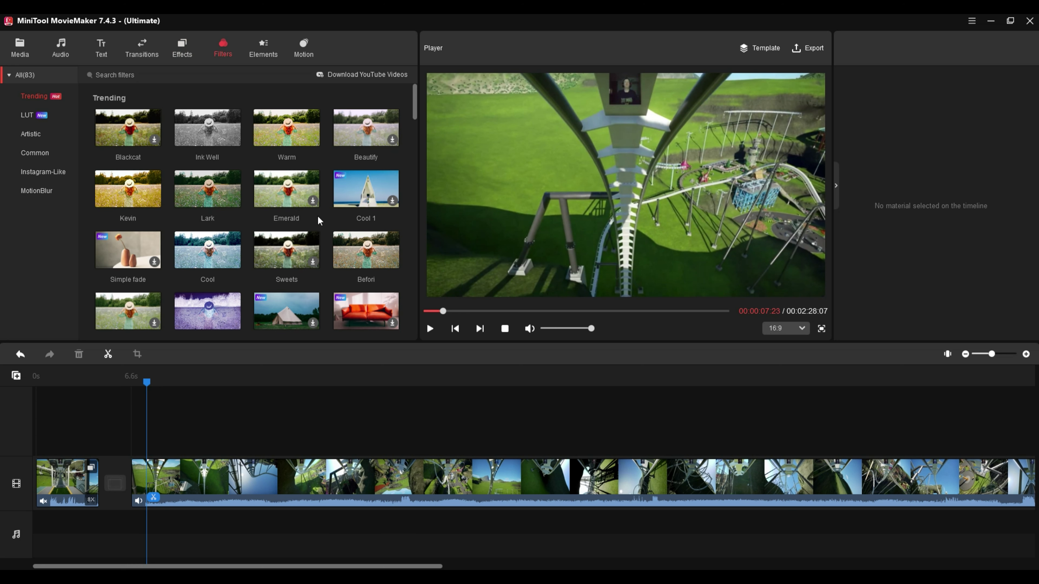
pyautogui.scroll(-2, 279, 214)
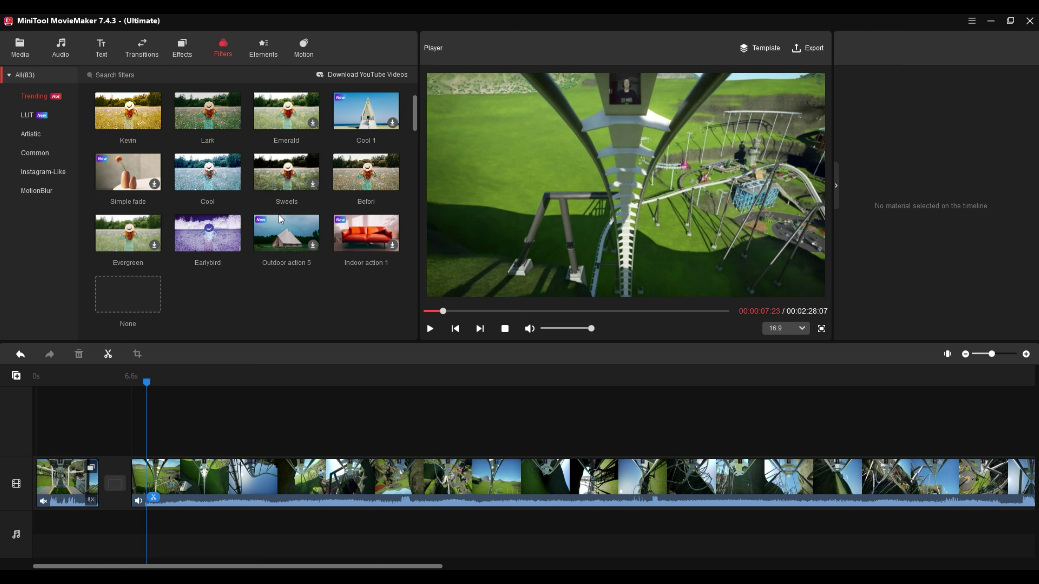
pyautogui.scroll(-5, 281, 220)
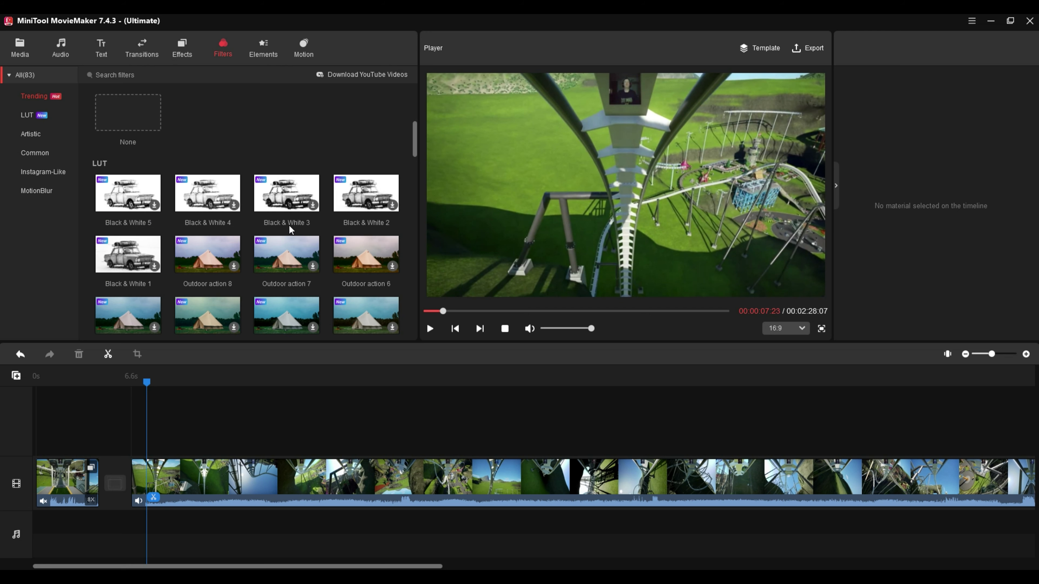
pyautogui.scroll(-1, 291, 230)
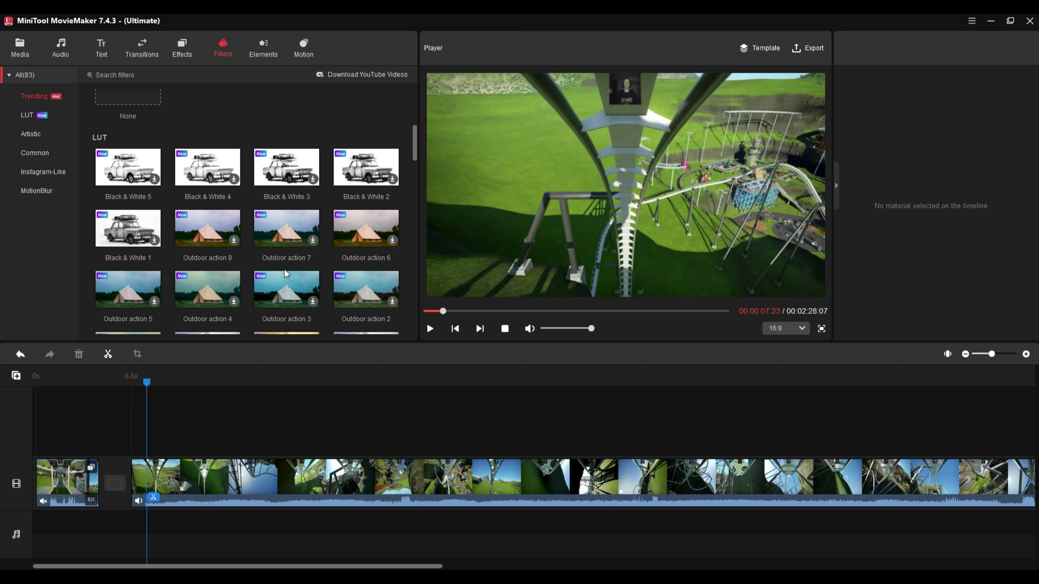
pyautogui.scroll(-6, 285, 273)
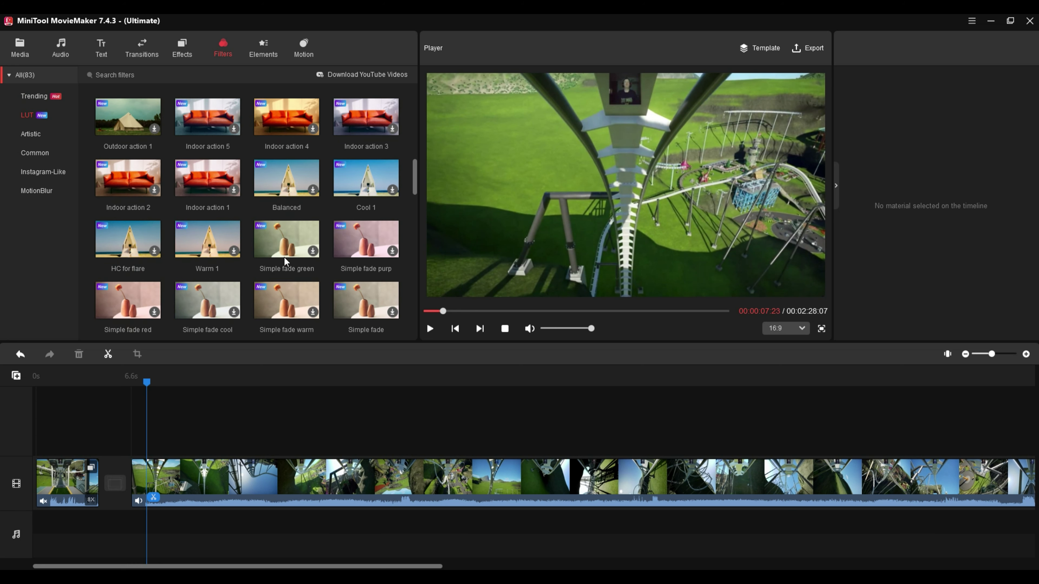
pyautogui.scroll(-7, 284, 258)
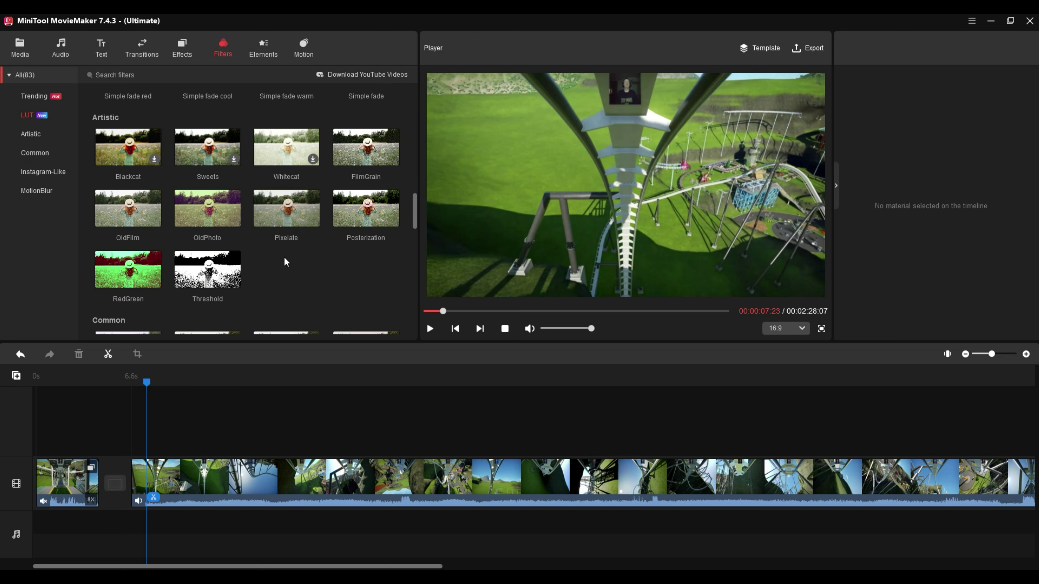
pyautogui.scroll(-5, 286, 262)
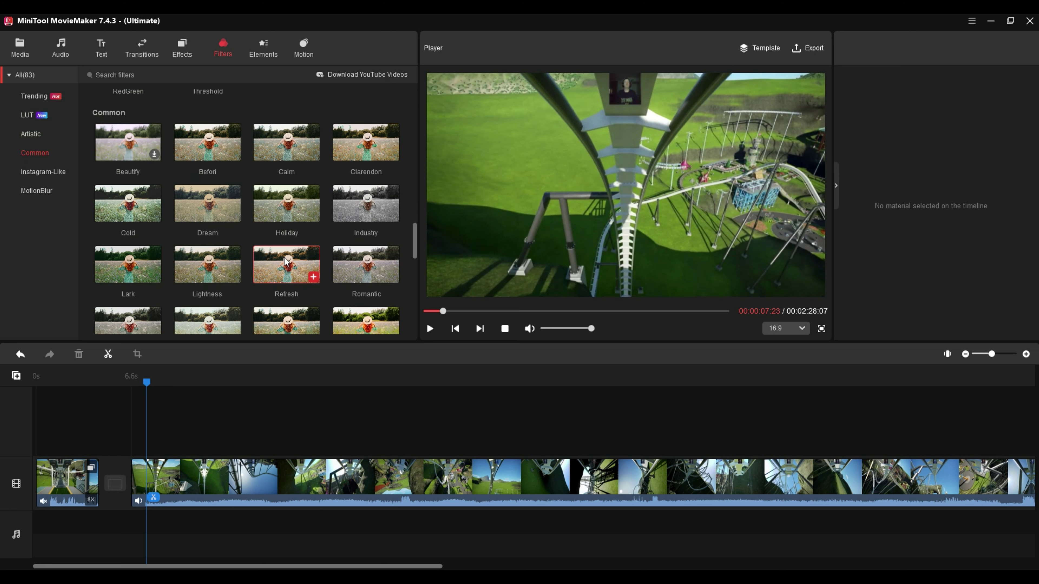
pyautogui.scroll(1, 285, 256)
# Look through the effects library from Trending down to the AR Stickers category.
pyautogui.click(182, 48)
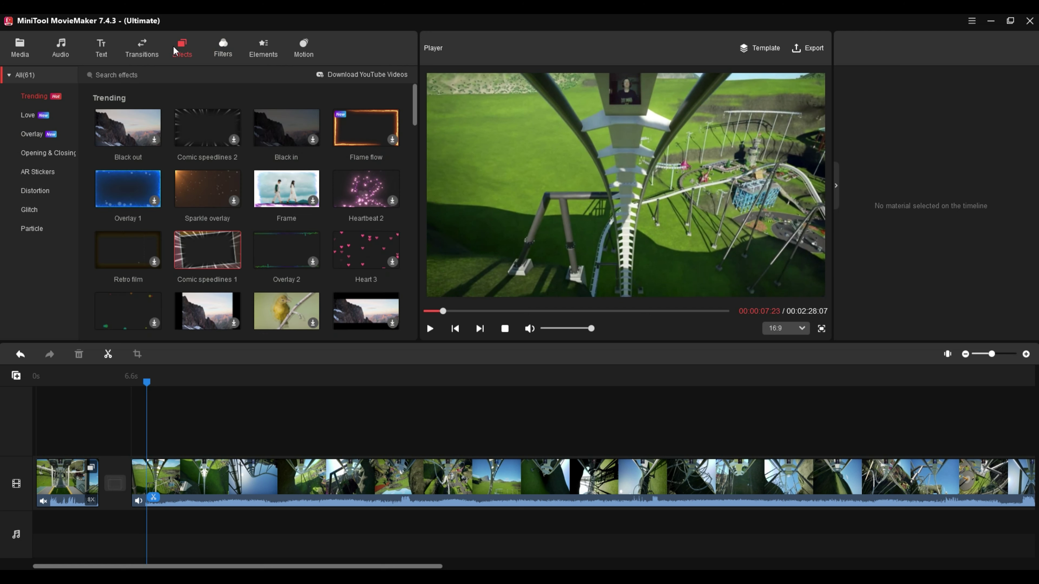
pyautogui.scroll(-3, 302, 190)
pyautogui.scroll(-14, 295, 222)
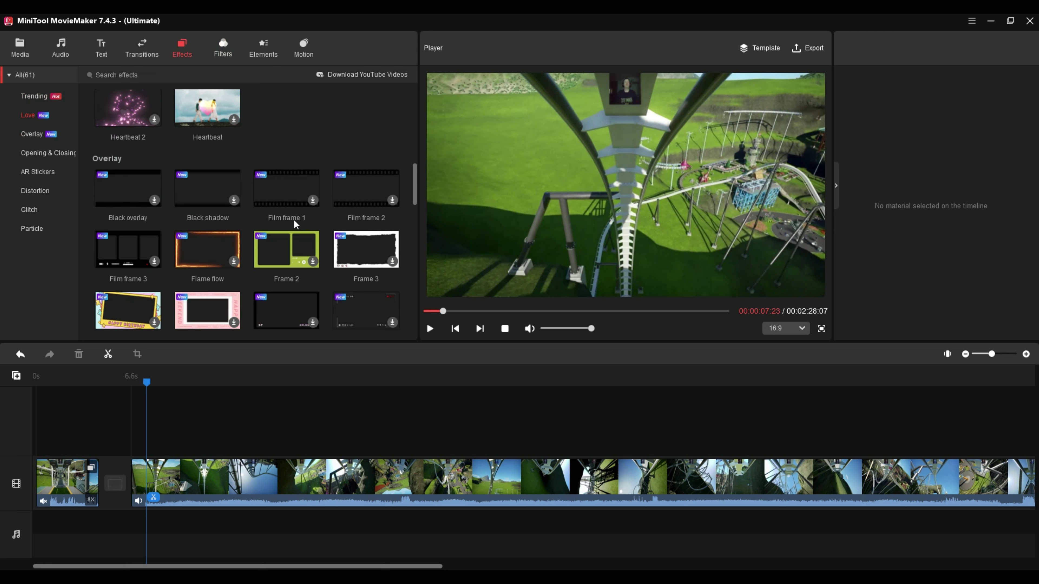
pyautogui.scroll(-10, 294, 221)
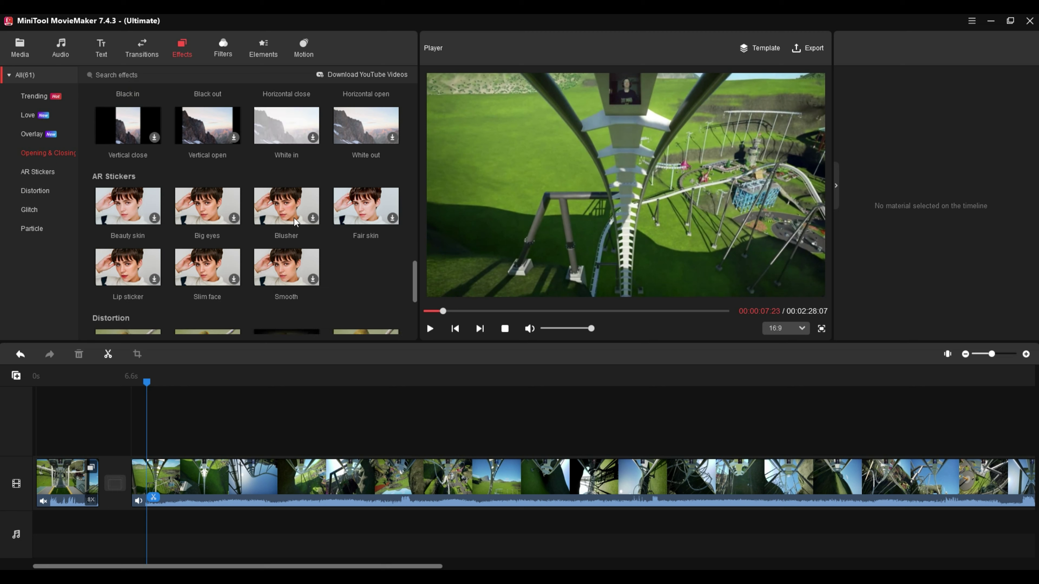
pyautogui.scroll(6, 294, 218)
# Add the Subscribe 1 element on a track above the second clip, starting at about 00:00:08.09.
pyautogui.click(263, 50)
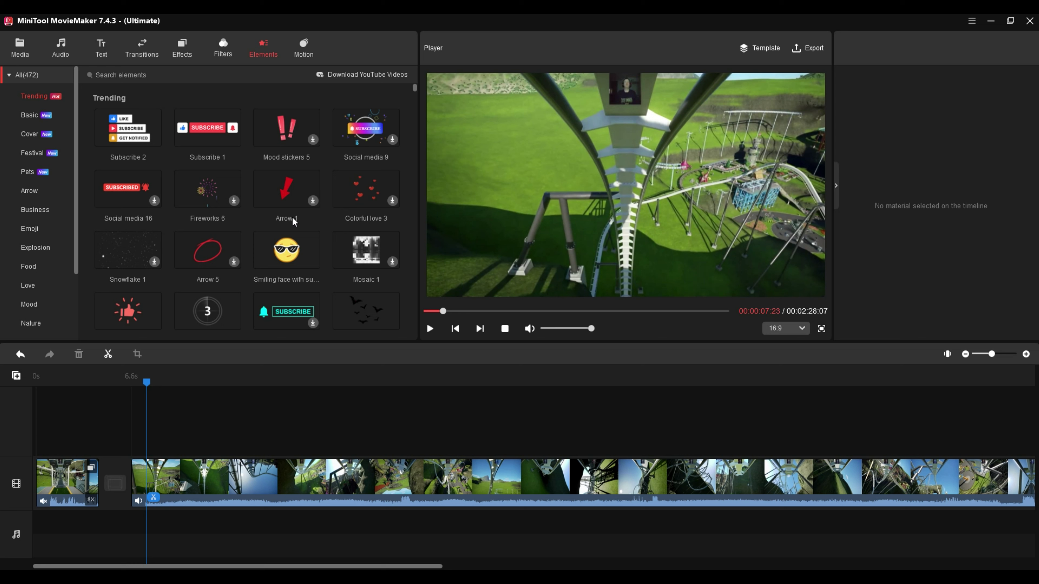
pyautogui.moveTo(203, 130)
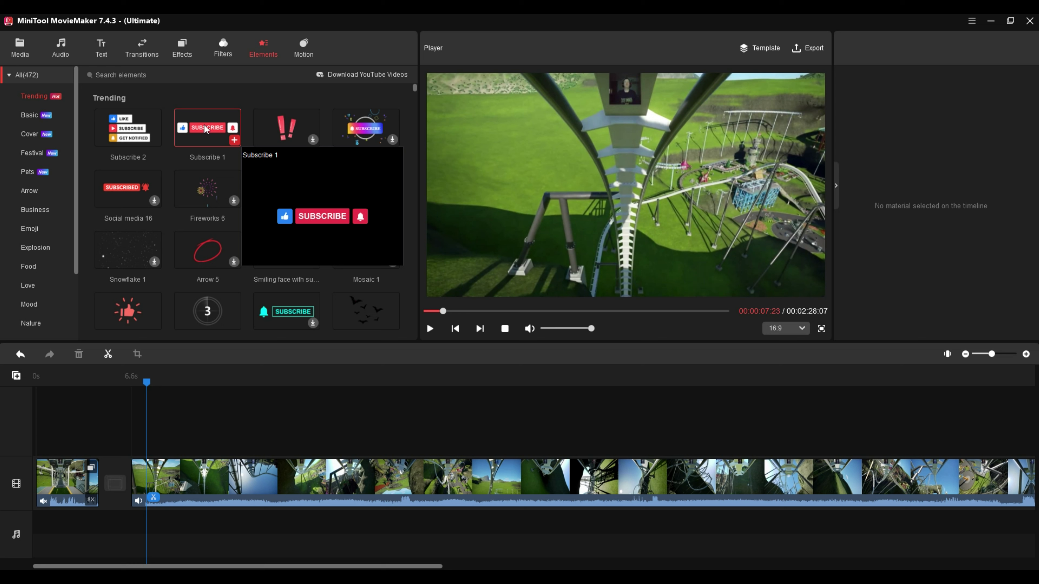
pyautogui.moveTo(203, 125); pyautogui.dragTo(154, 439)
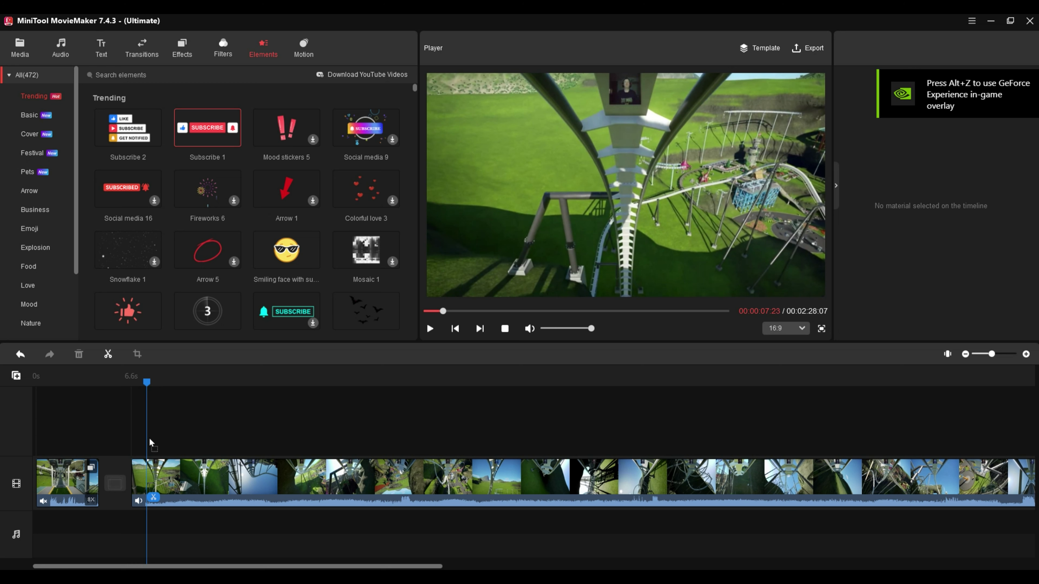
pyautogui.moveTo(150, 439); pyautogui.dragTo(151, 439)
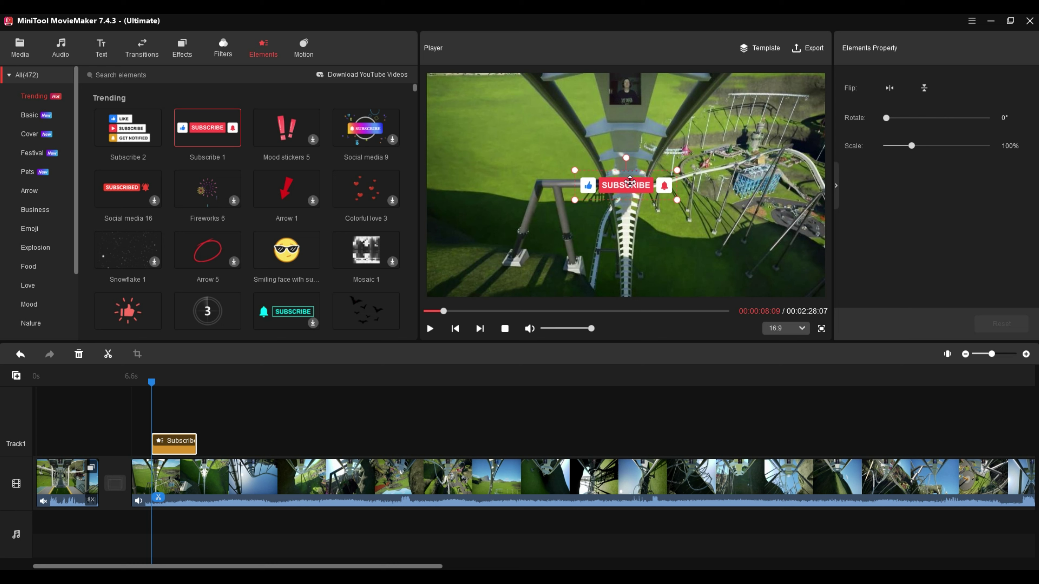
# Move the Subscribe 1 element to the lower edge of the video frame and enlarge it to about 1.7 times its size.
pyautogui.moveTo(632, 181); pyautogui.dragTo(633, 273)
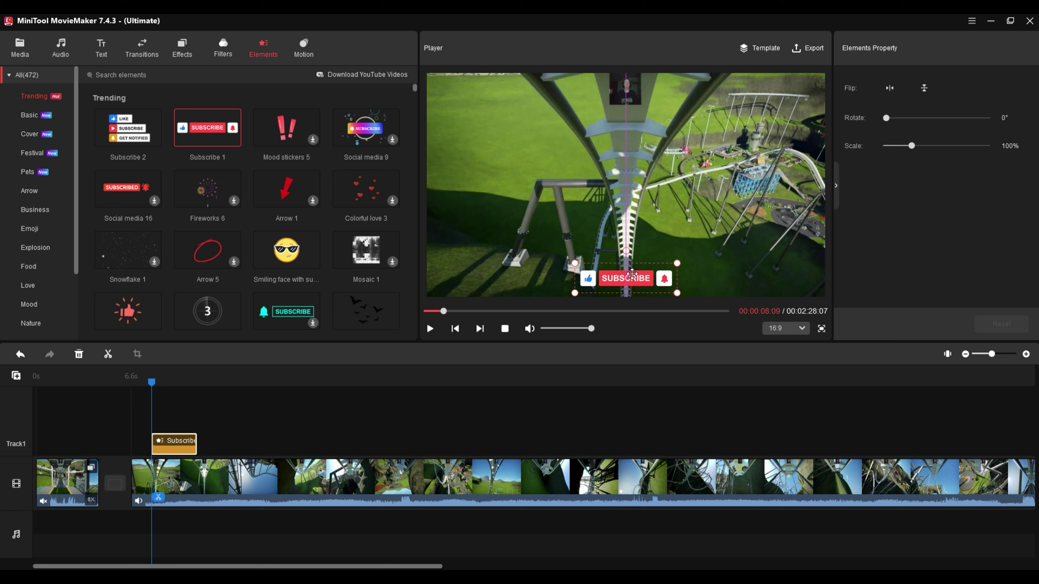
pyautogui.moveTo(632, 274); pyautogui.dragTo(634, 273)
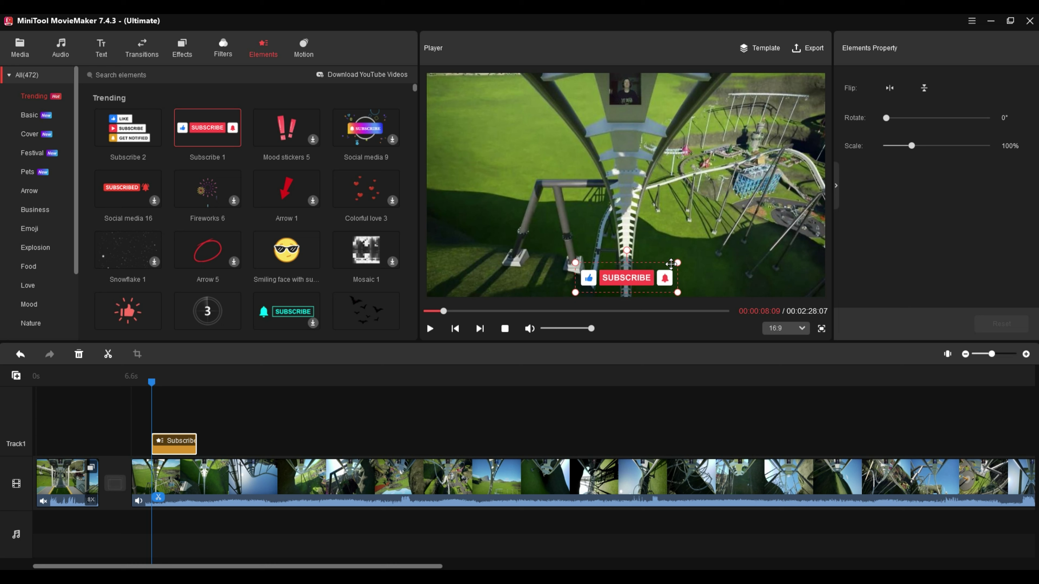
pyautogui.moveTo(630, 271); pyautogui.dragTo(749, 243)
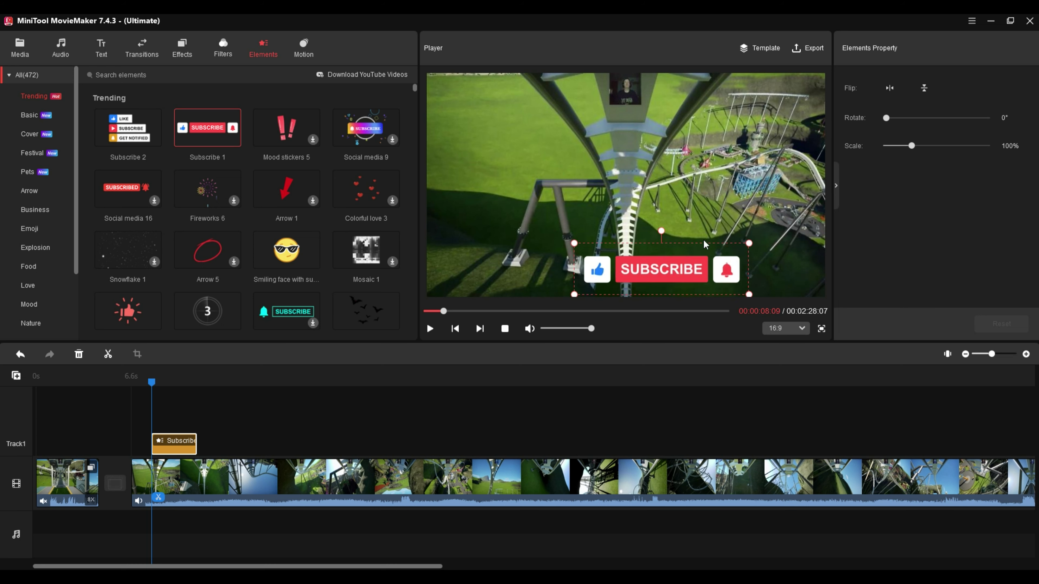
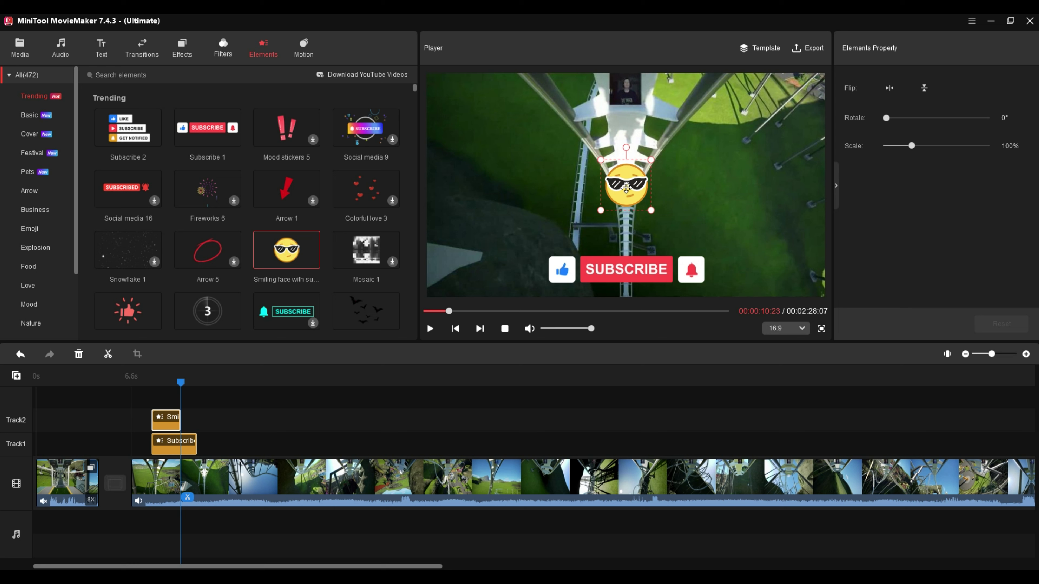
# Move the sunglasses smiley over the person at the upper edge of the video frame and enlarge it to 141%.
pyautogui.moveTo(626, 187); pyautogui.dragTo(626, 92)
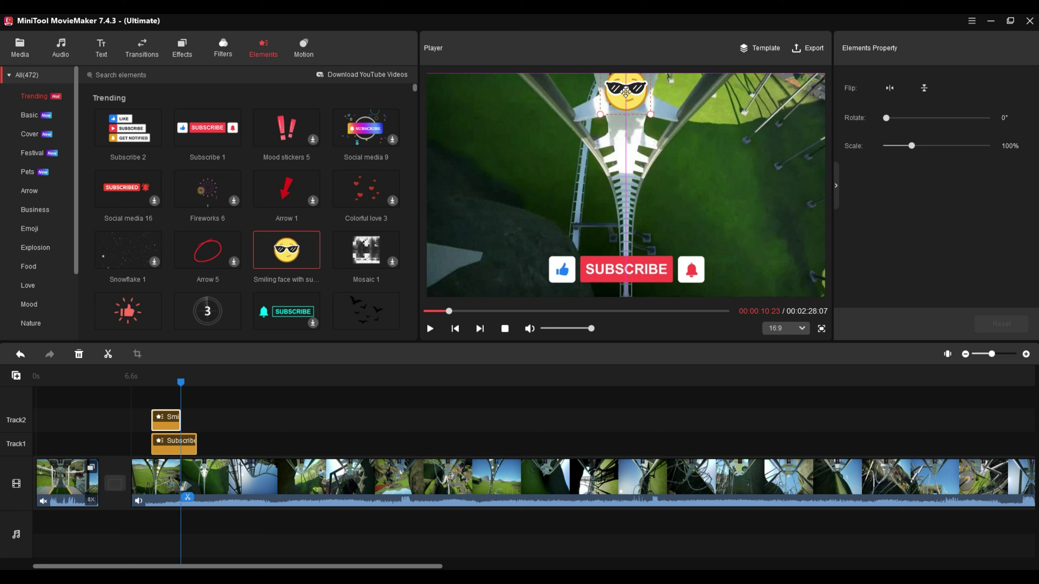
pyautogui.moveTo(626, 92); pyautogui.dragTo(625, 92)
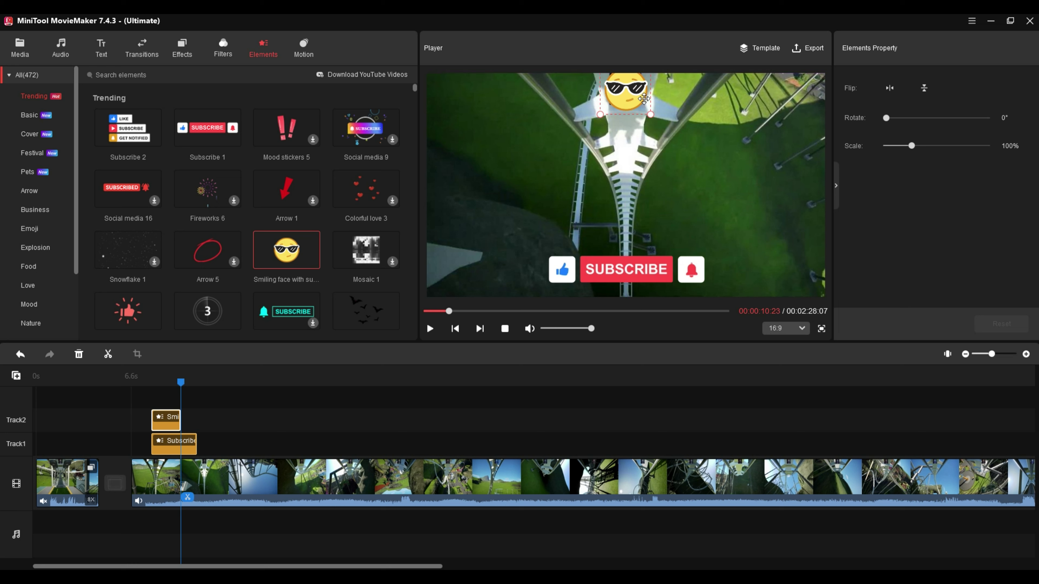
pyautogui.moveTo(651, 114)
pyautogui.mouseDown()
pyautogui.moveTo(673, 138)
pyautogui.moveTo(638, 103)
pyautogui.mouseUp()
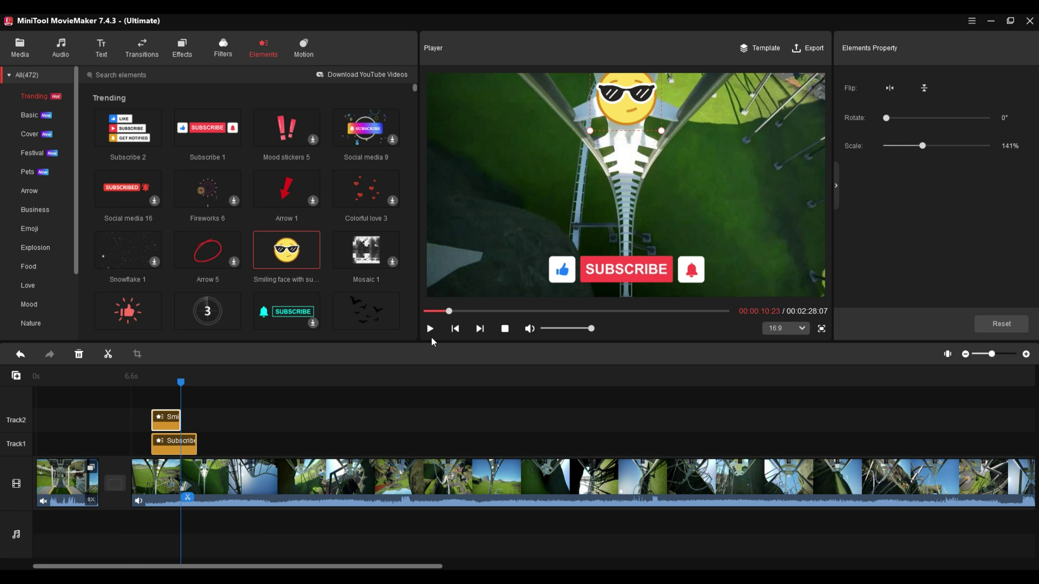
# Play the timeline from just before the two elements until past them, and move the playhead back to about 00:00:12.16.
pyautogui.moveTo(181, 385); pyautogui.dragTo(146, 384)
pyautogui.click(431, 329)
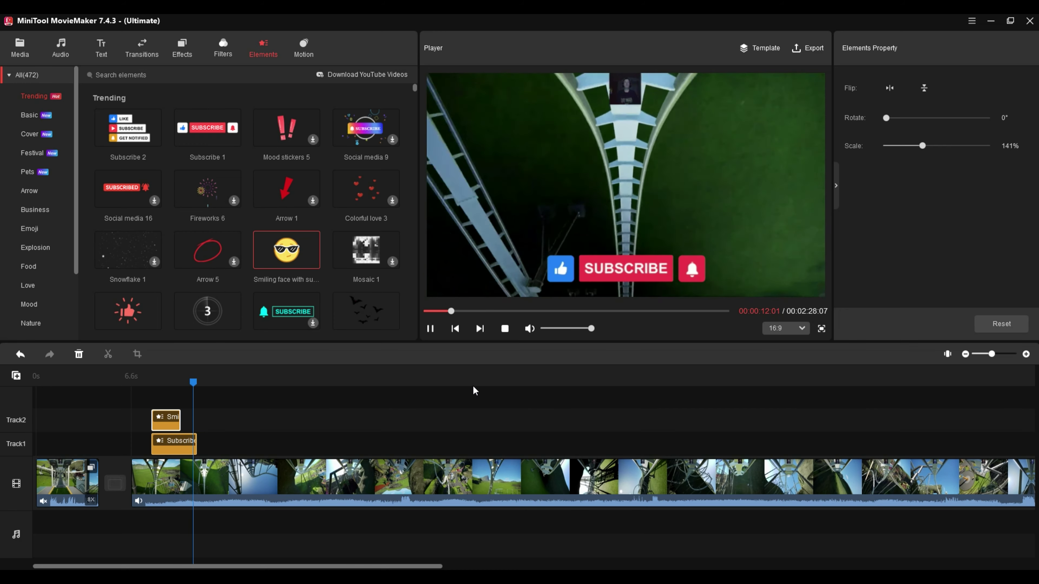
pyautogui.click(430, 329)
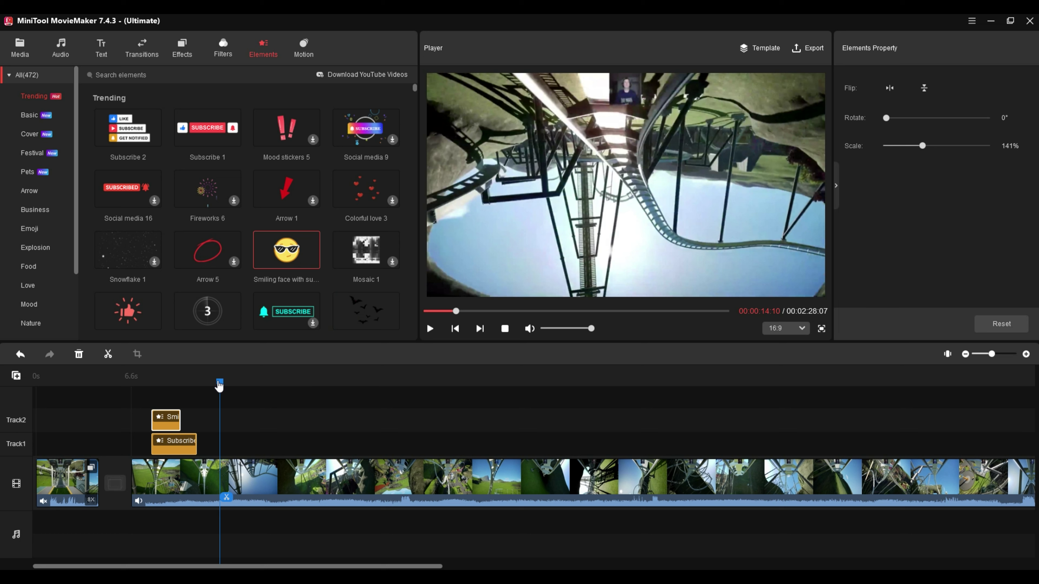
pyautogui.moveTo(219, 385); pyautogui.dragTo(201, 392)
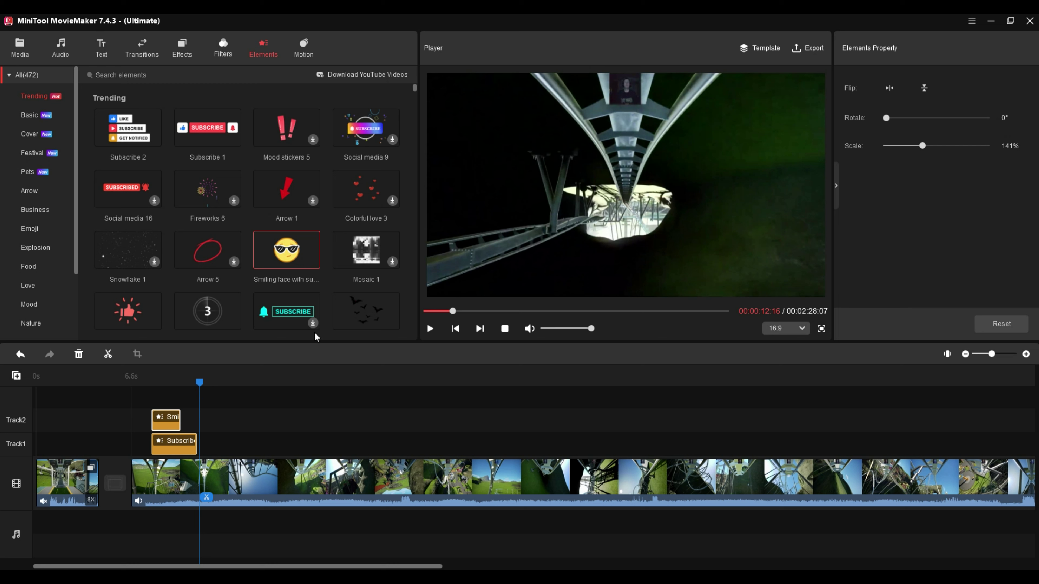
# Add the flying bats element on Track1 at 00:00:12.15, just after Subscribe 1, scale it to 72% and place it over the tunnel opening.
pyautogui.moveTo(356, 314); pyautogui.dragTo(259, 396)
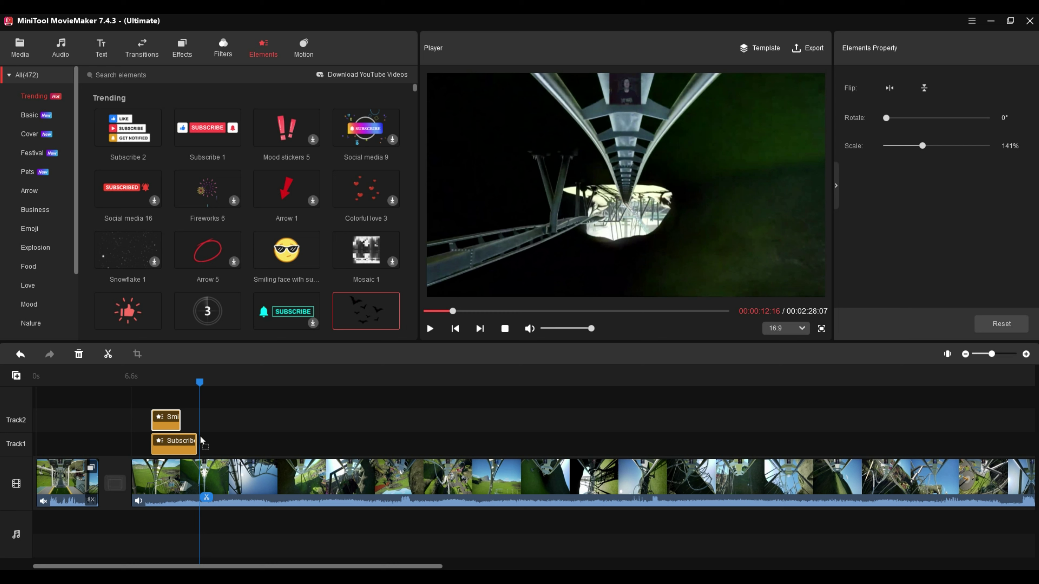
pyautogui.moveTo(201, 437); pyautogui.dragTo(201, 436)
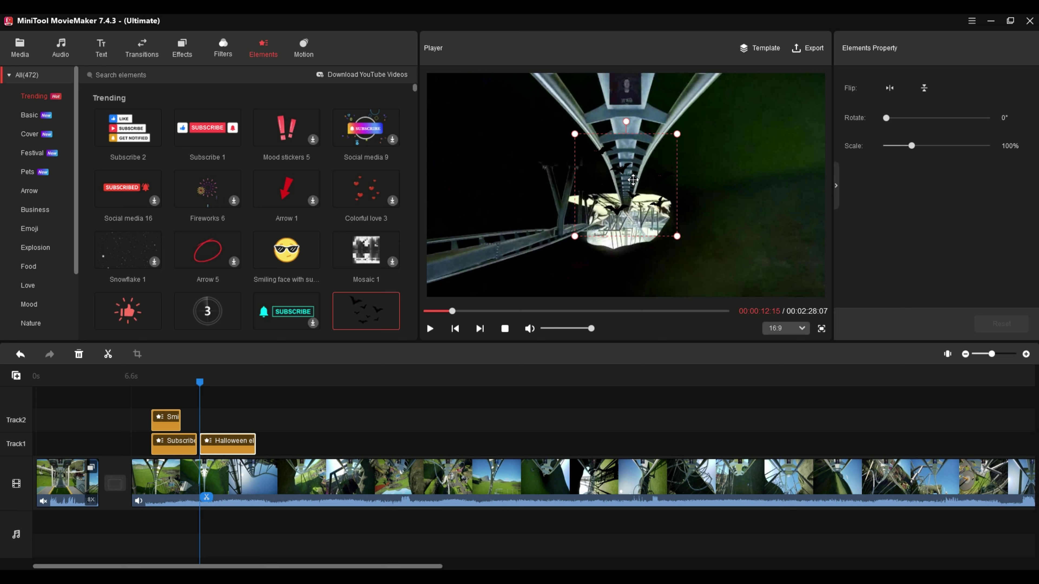
pyautogui.moveTo(634, 180); pyautogui.dragTo(632, 218)
pyautogui.moveTo(675, 172); pyautogui.dragTo(637, 200)
pyautogui.moveTo(610, 233); pyautogui.dragTo(620, 223)
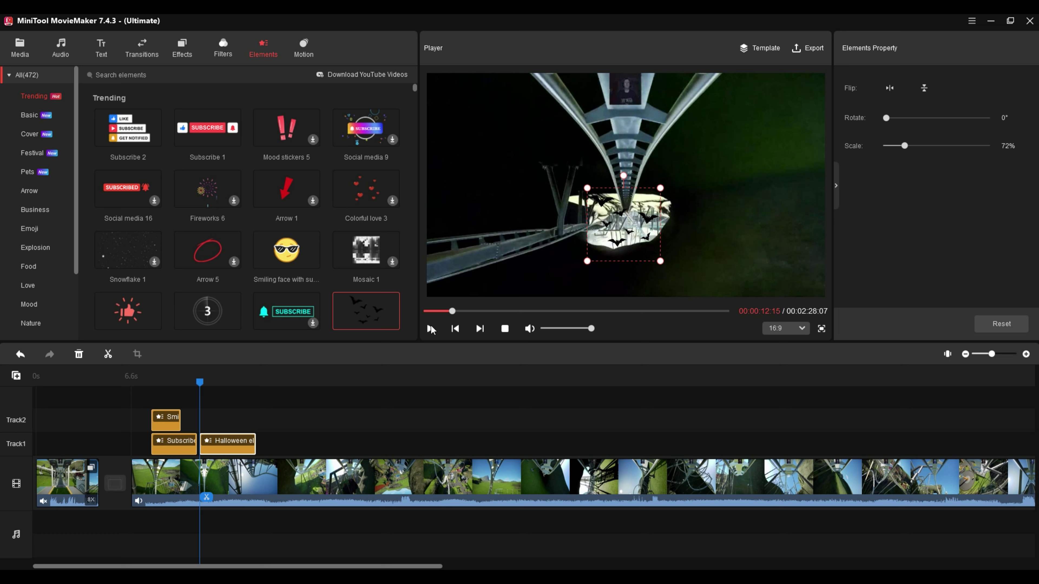
# Move the bats element to Track2 so that it starts at about 00:00:11.10, and play the timeline to check the timing.
pyautogui.click(431, 332)
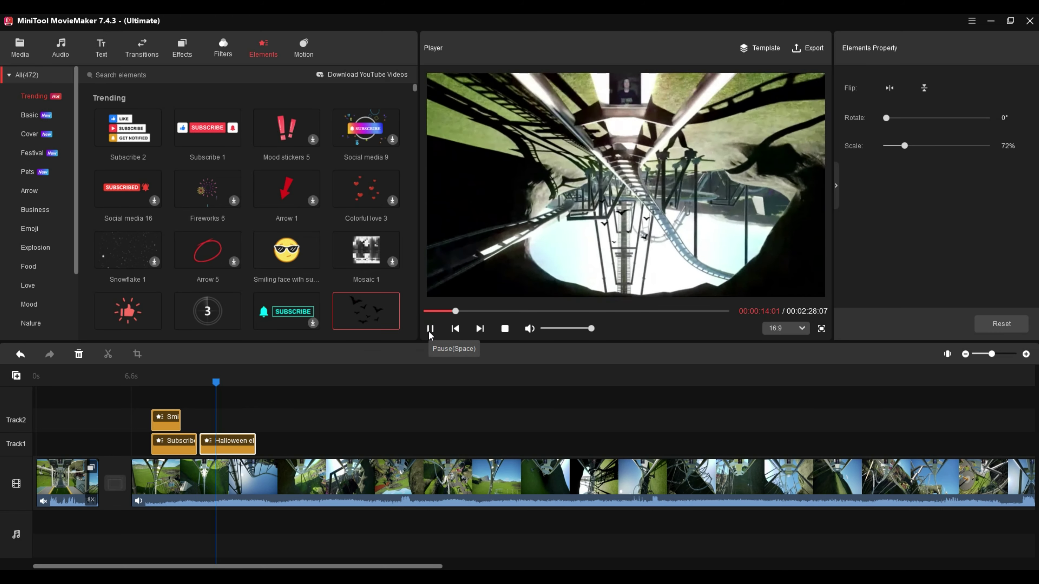
pyautogui.click(430, 329)
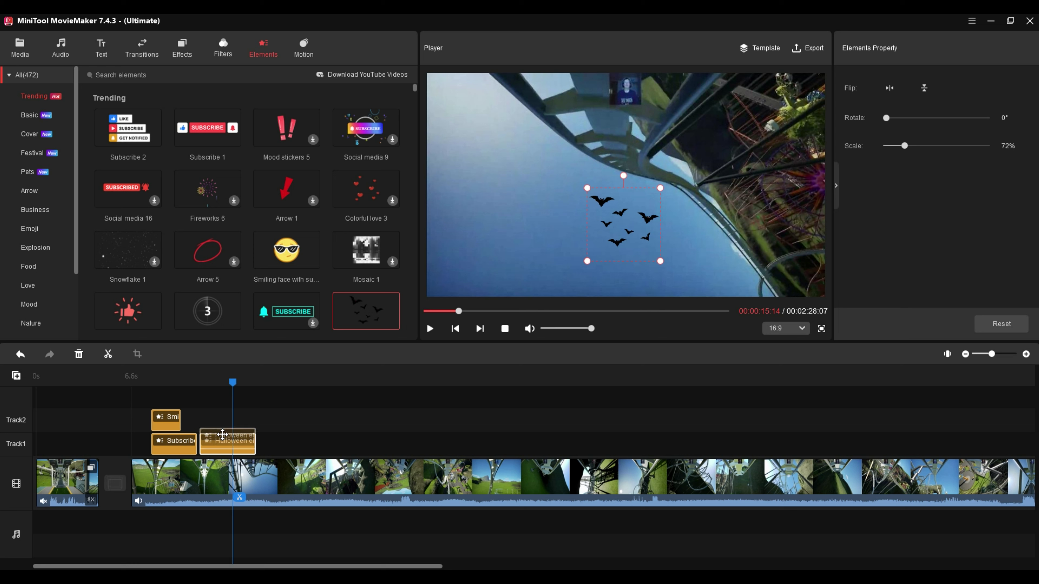
pyautogui.moveTo(222, 441); pyautogui.dragTo(210, 417)
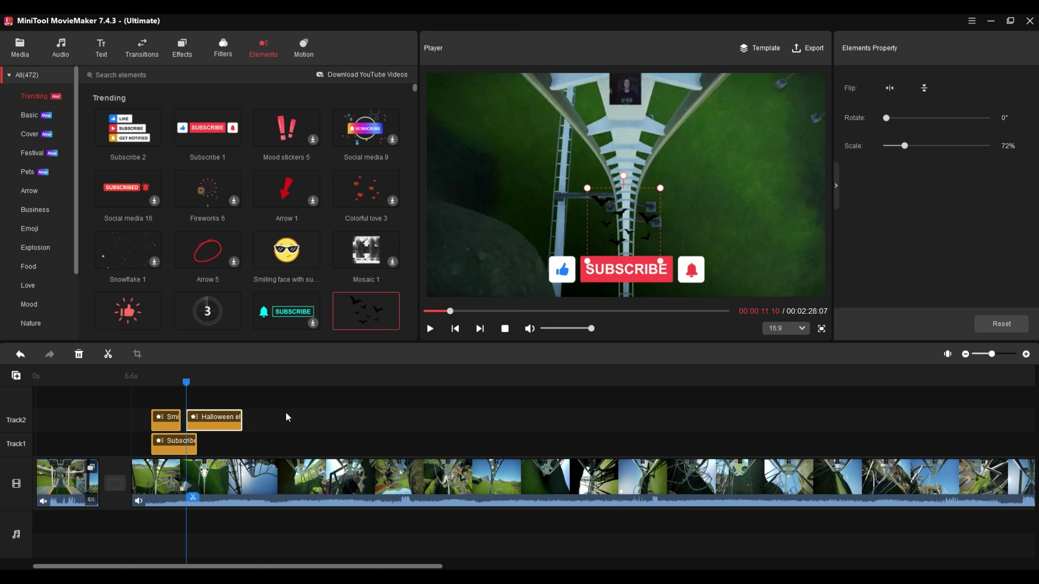
pyautogui.click(431, 326)
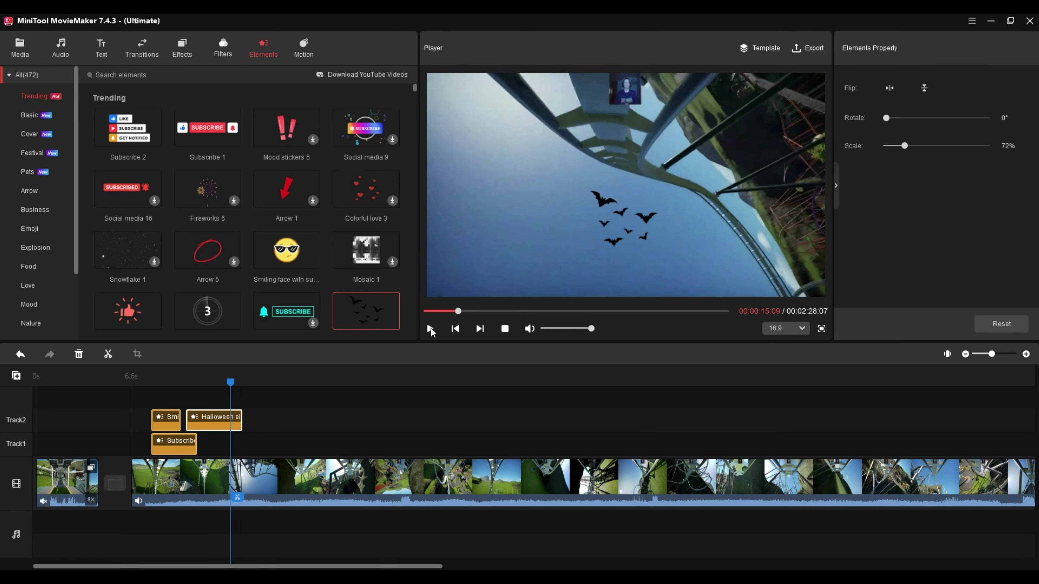
pyautogui.click(431, 328)
pyautogui.click(207, 426)
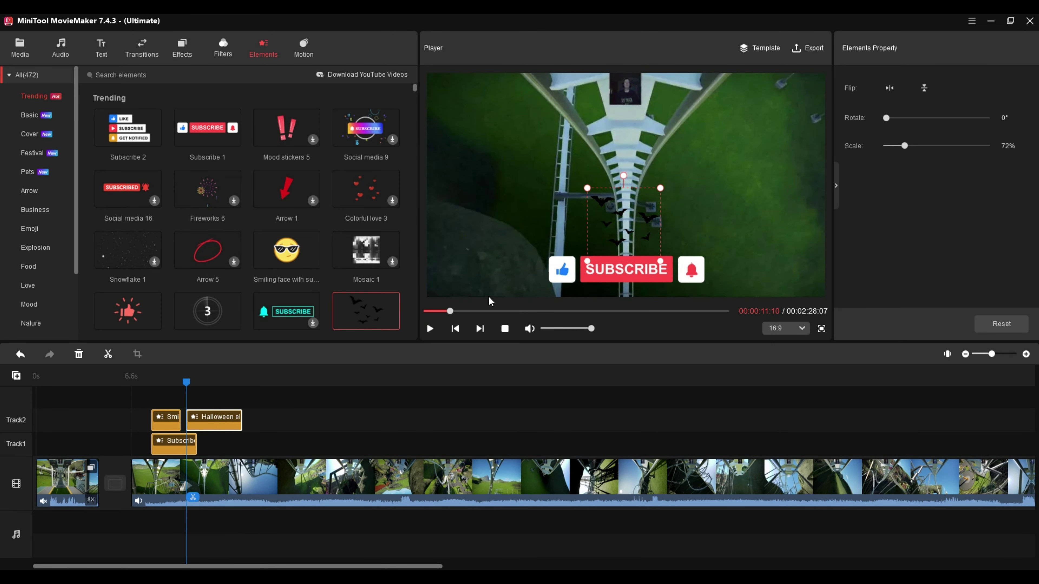
# Nudge the bats slightly upward in the video frame and trim the end of their element to about 00:00:14.05.
pyautogui.moveTo(622, 227); pyautogui.dragTo(623, 223)
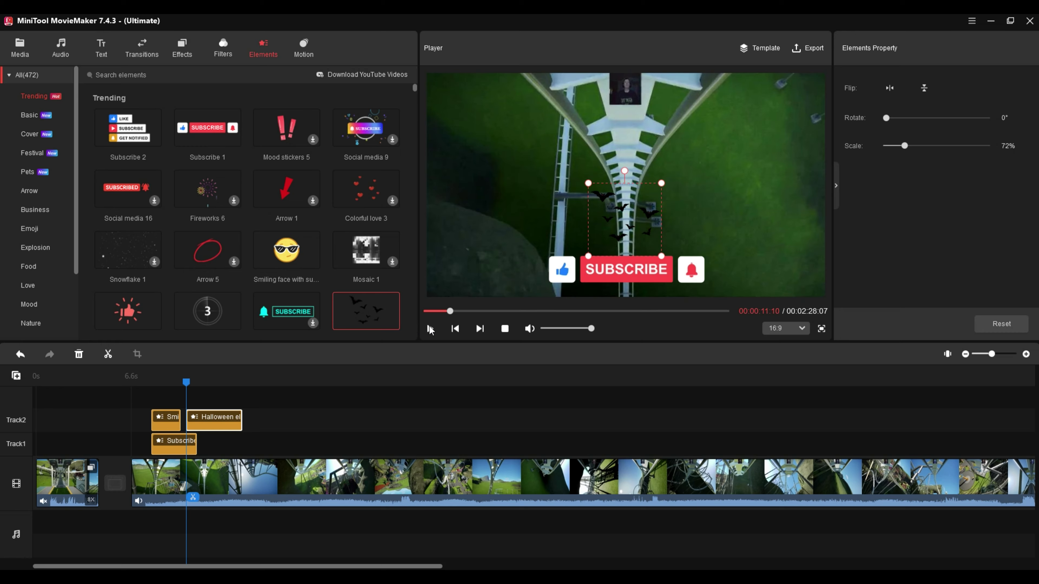
pyautogui.click(429, 329)
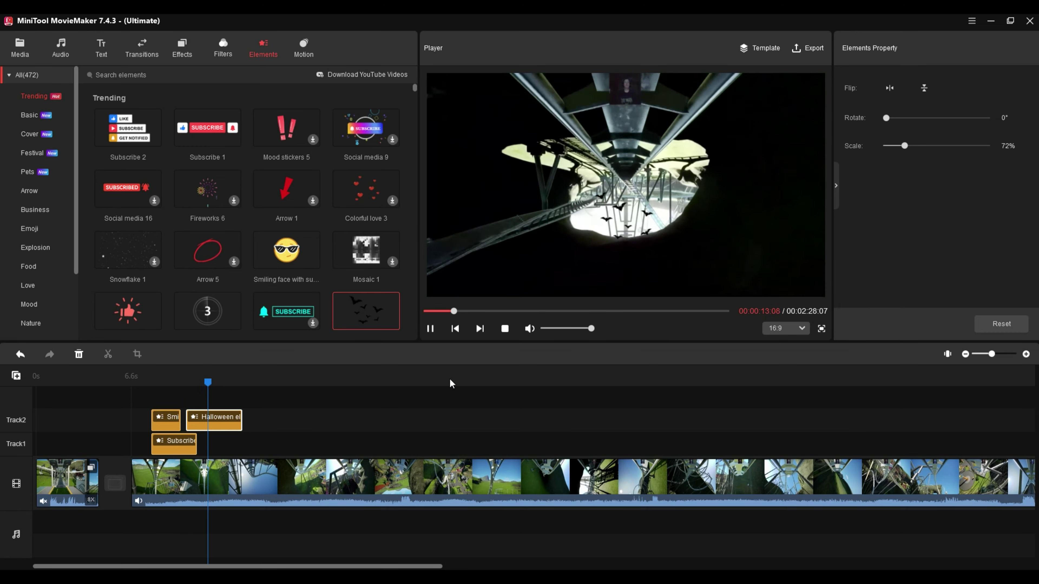
pyautogui.press('space')
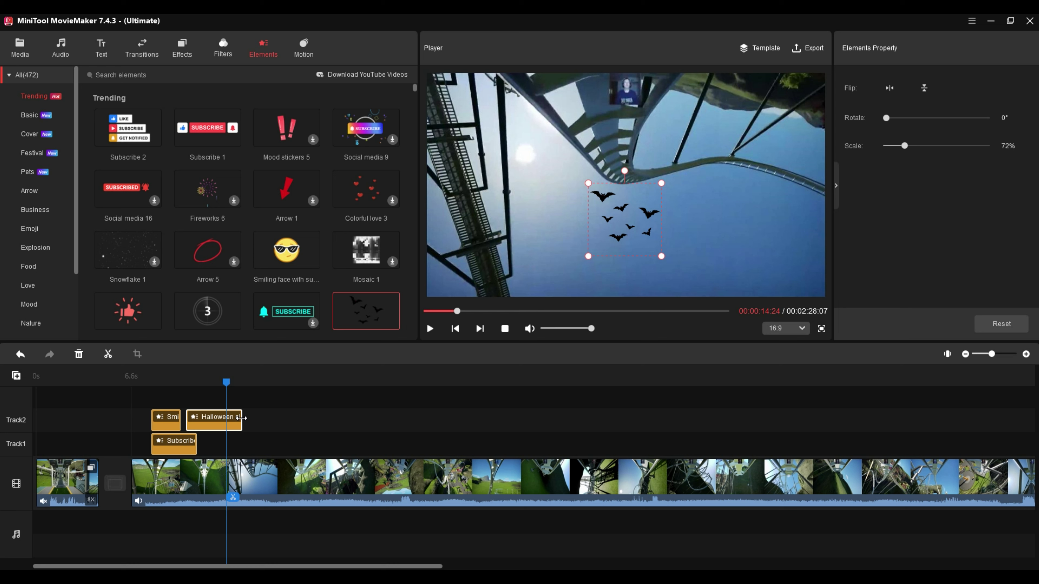
pyautogui.moveTo(241, 418); pyautogui.dragTo(217, 418)
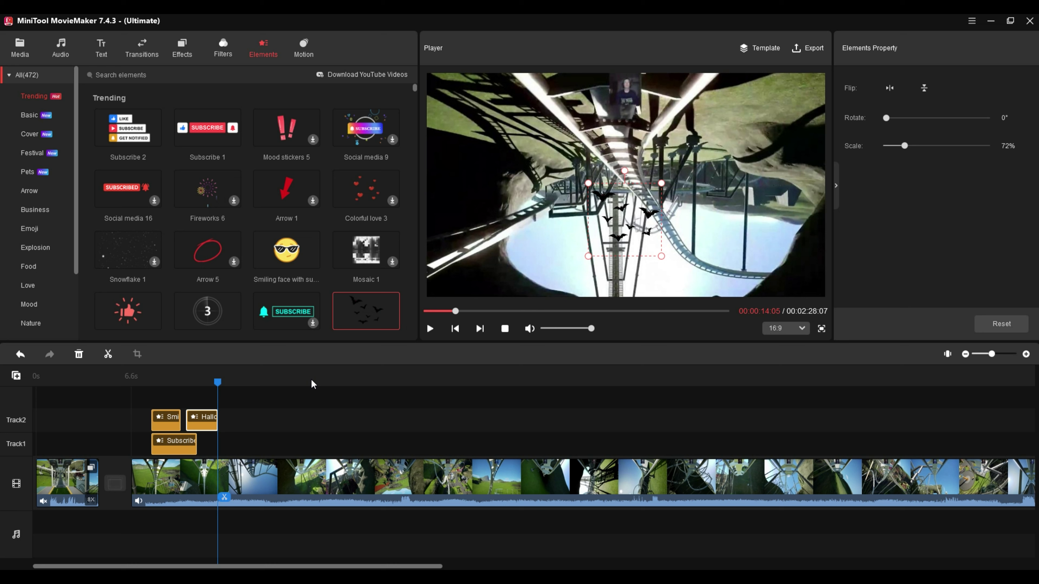
# Play the timeline from the start of the trimmed bats element until past its end.
pyautogui.moveTo(218, 388); pyautogui.dragTo(184, 384)
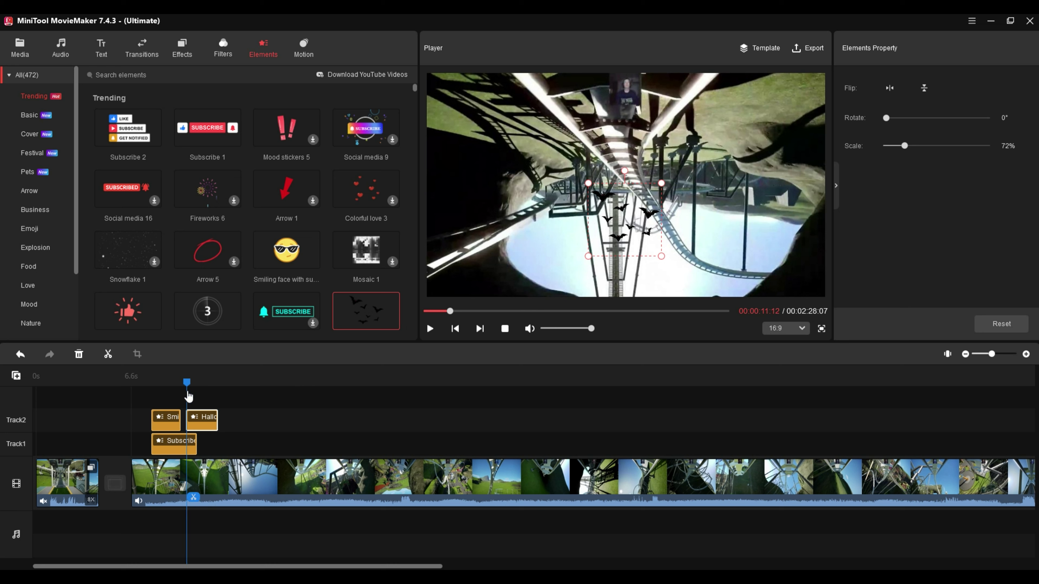
pyautogui.click(432, 327)
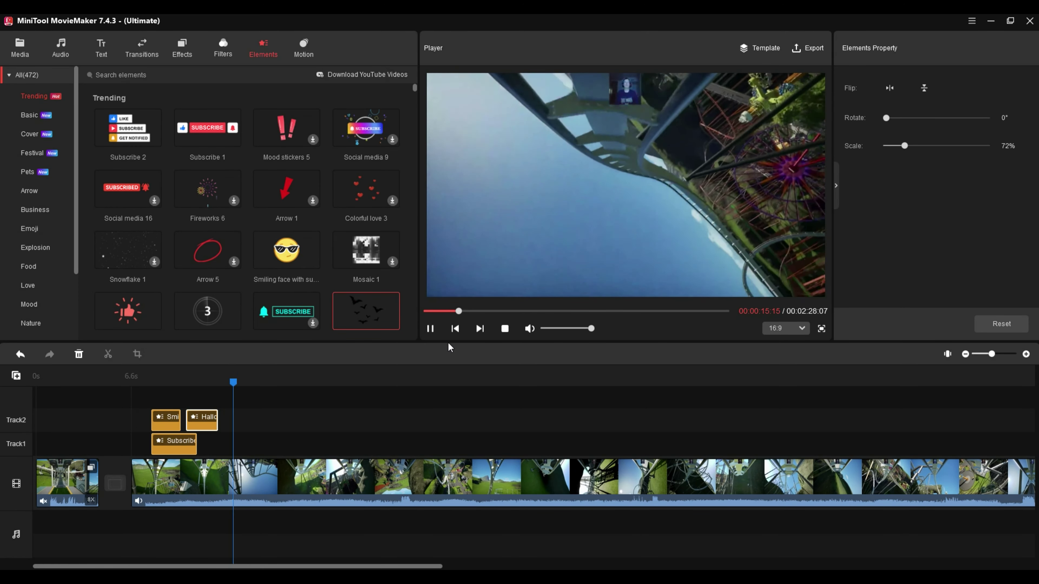
pyautogui.press('space')
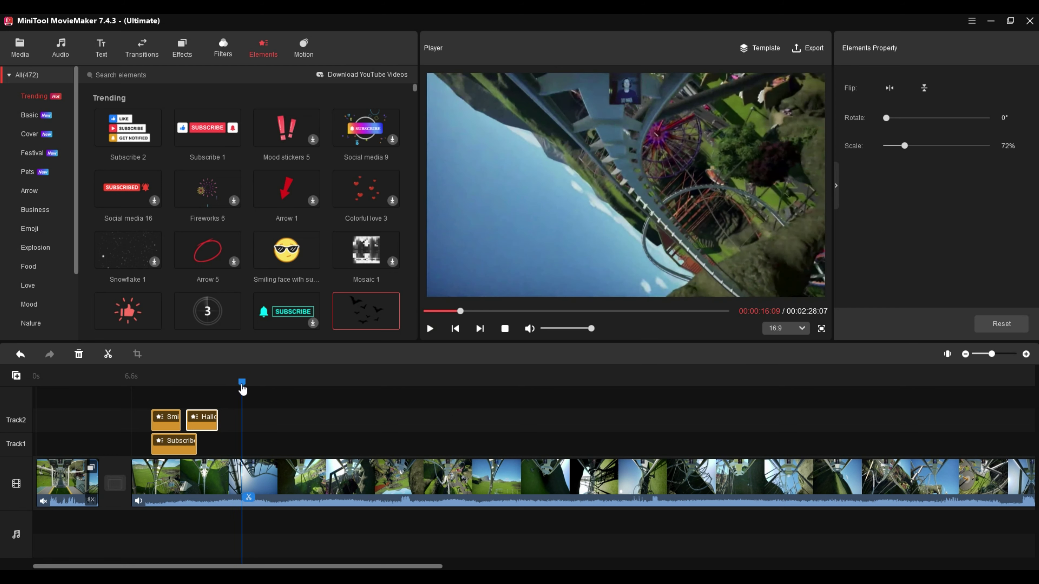
# Move the playhead near the end of the video, to about 00:02:22.22.
pyautogui.moveTo(243, 389); pyautogui.dragTo(454, 434)
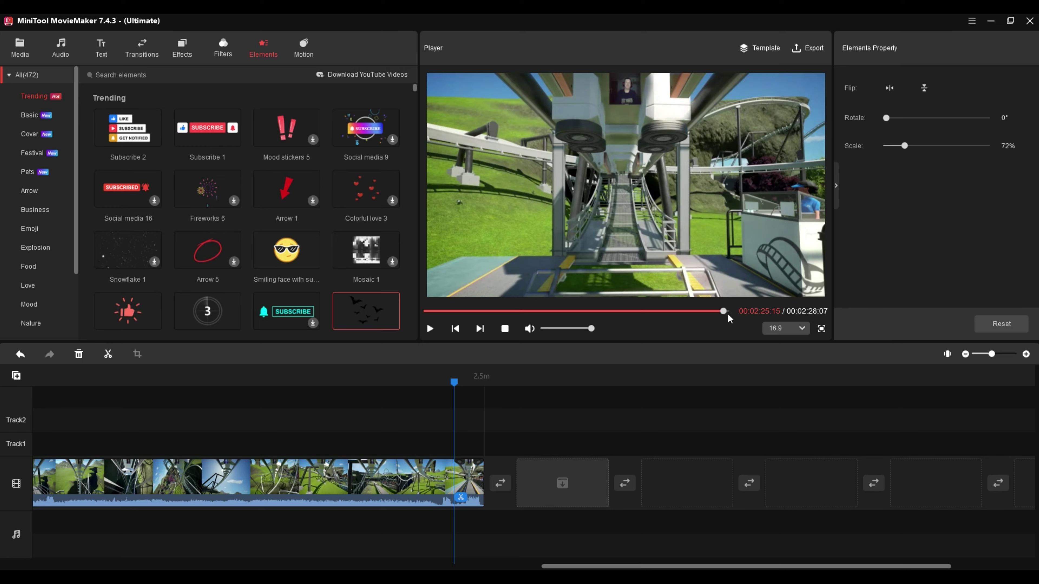
pyautogui.moveTo(723, 312)
pyautogui.mouseDown()
pyautogui.moveTo(570, 317)
pyautogui.moveTo(727, 318)
pyautogui.moveTo(711, 315)
pyautogui.mouseUp()
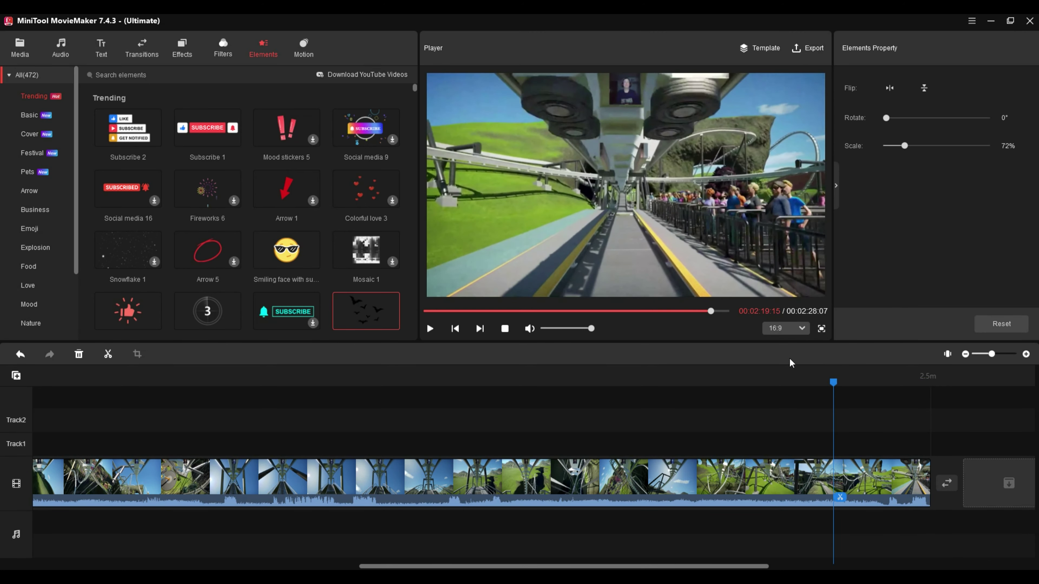
pyautogui.moveTo(835, 382); pyautogui.dragTo(872, 388)
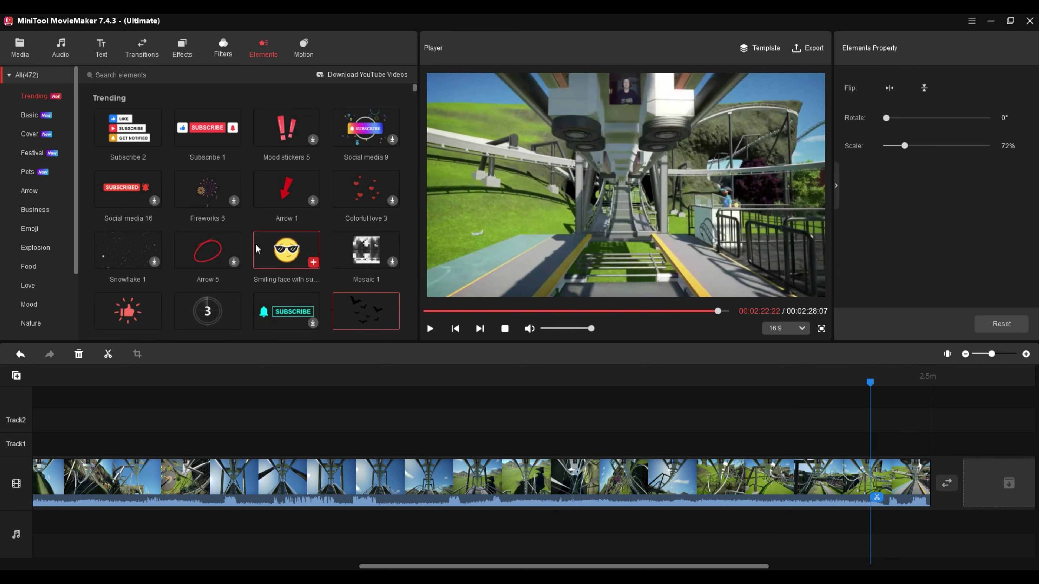
# Browse the element library from Trending through the Web category for a closing social media element.
pyautogui.scroll(-2, 228, 237)
pyautogui.scroll(-10, 240, 248)
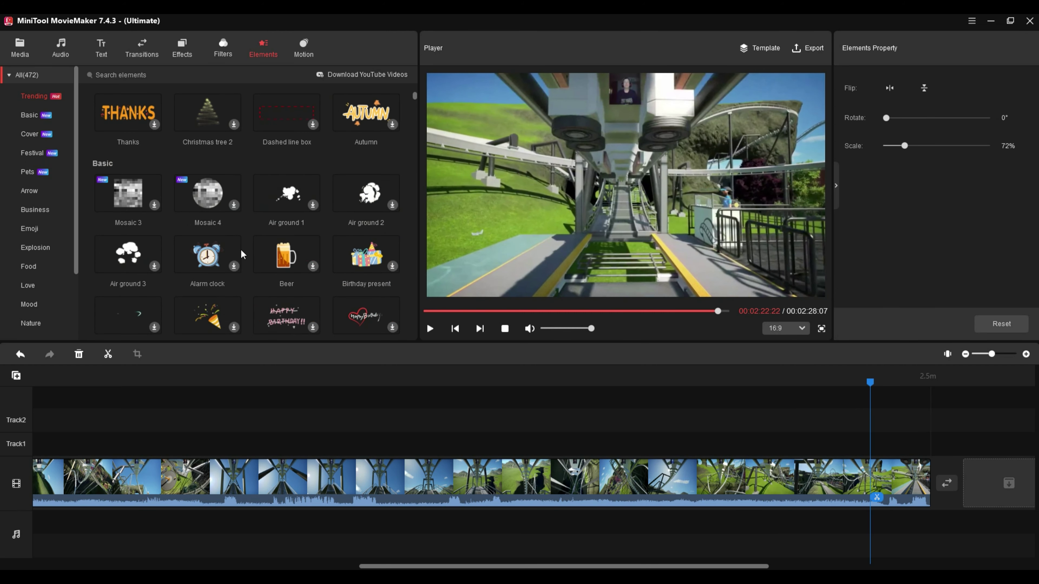
pyautogui.scroll(-10, 262, 255)
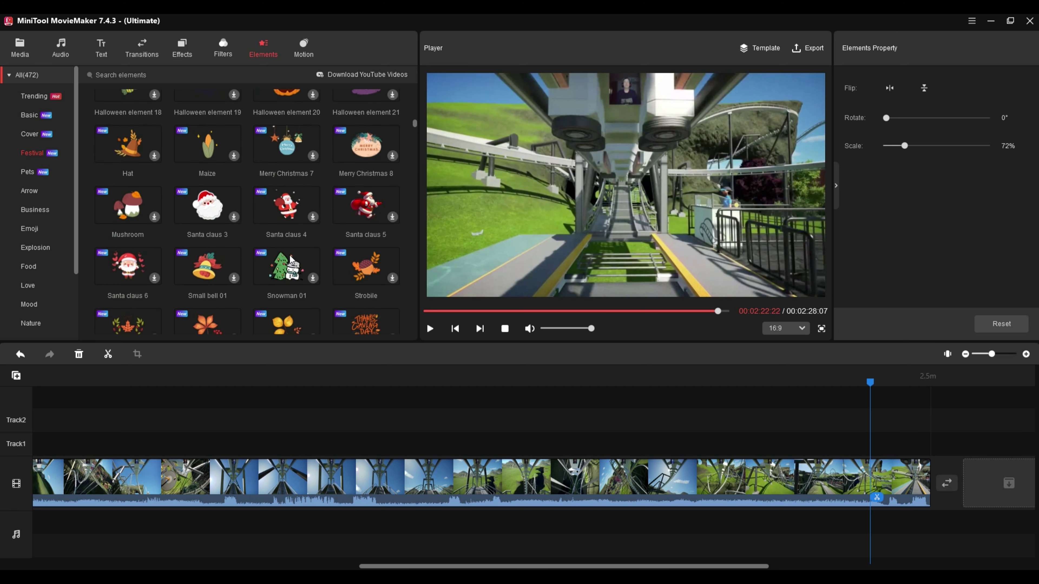
pyautogui.scroll(-10, 307, 261)
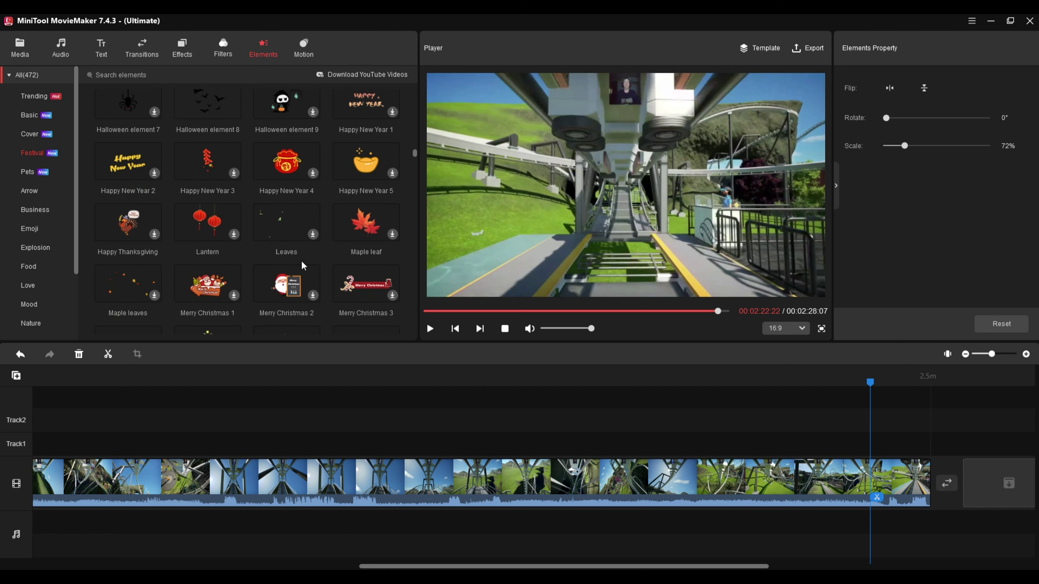
pyautogui.scroll(-10, 315, 250)
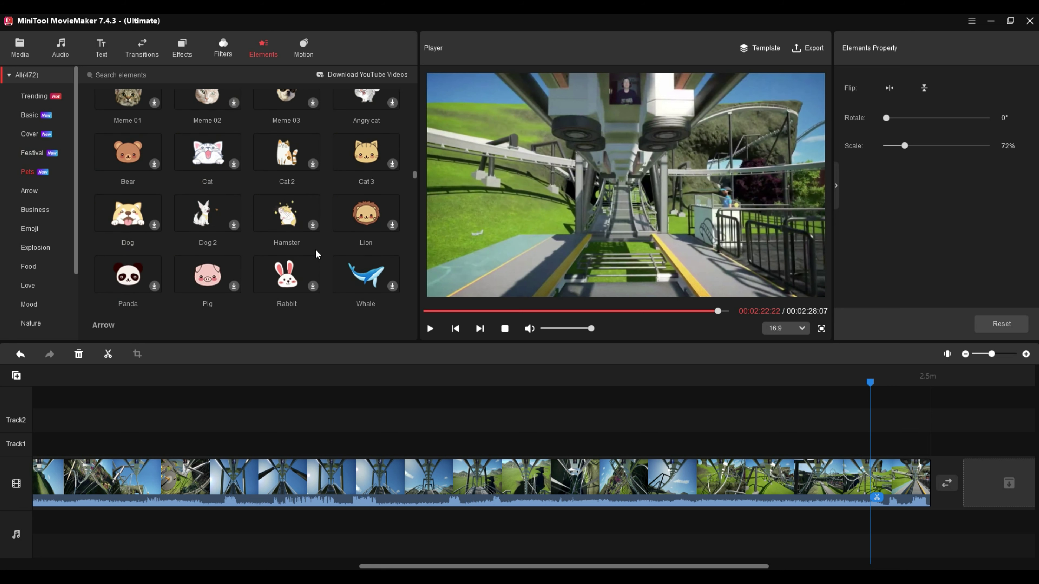
pyautogui.scroll(-10, 319, 254)
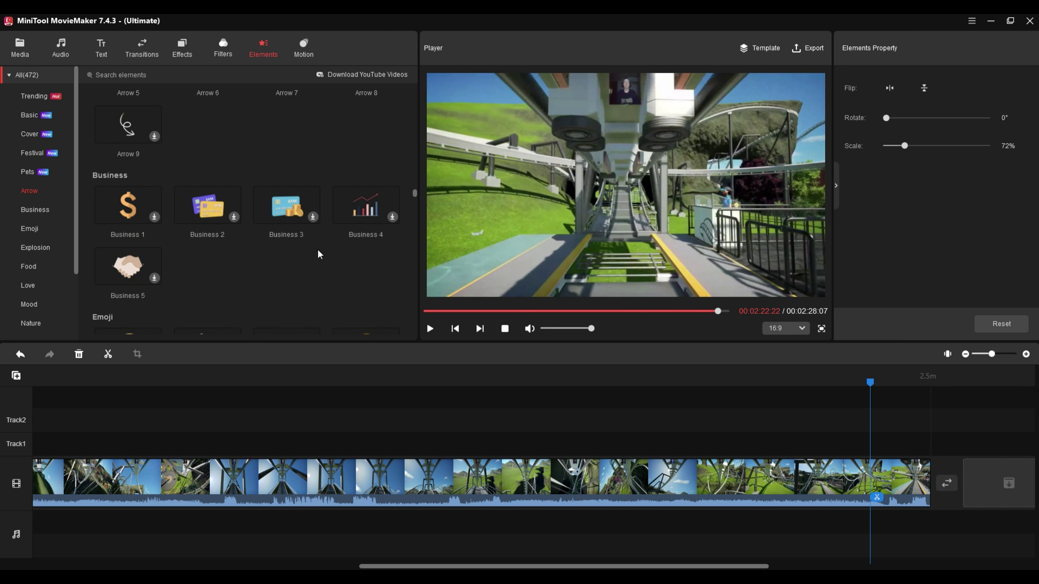
pyautogui.scroll(-10, 321, 254)
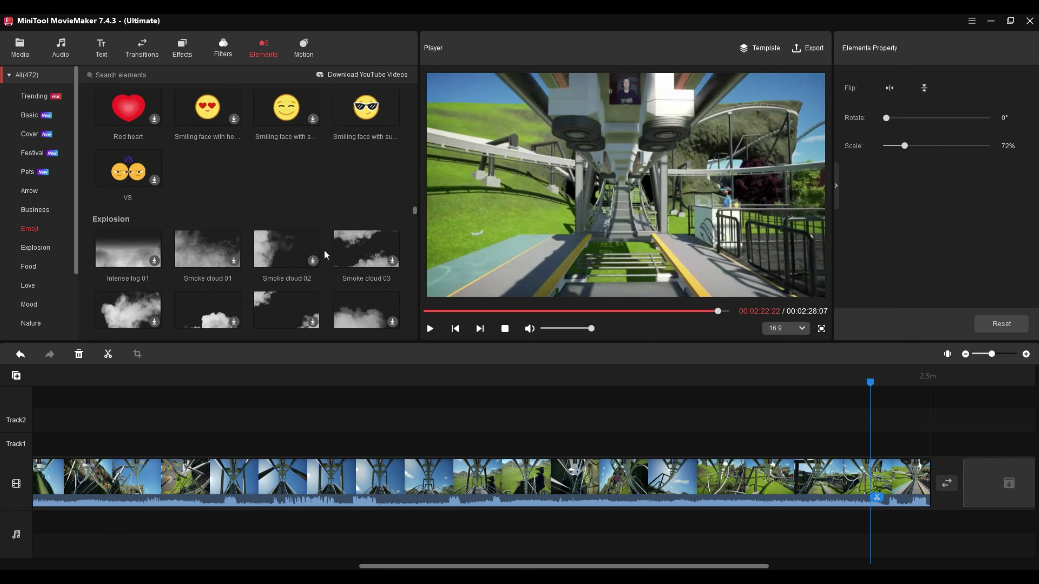
pyautogui.scroll(-10, 329, 257)
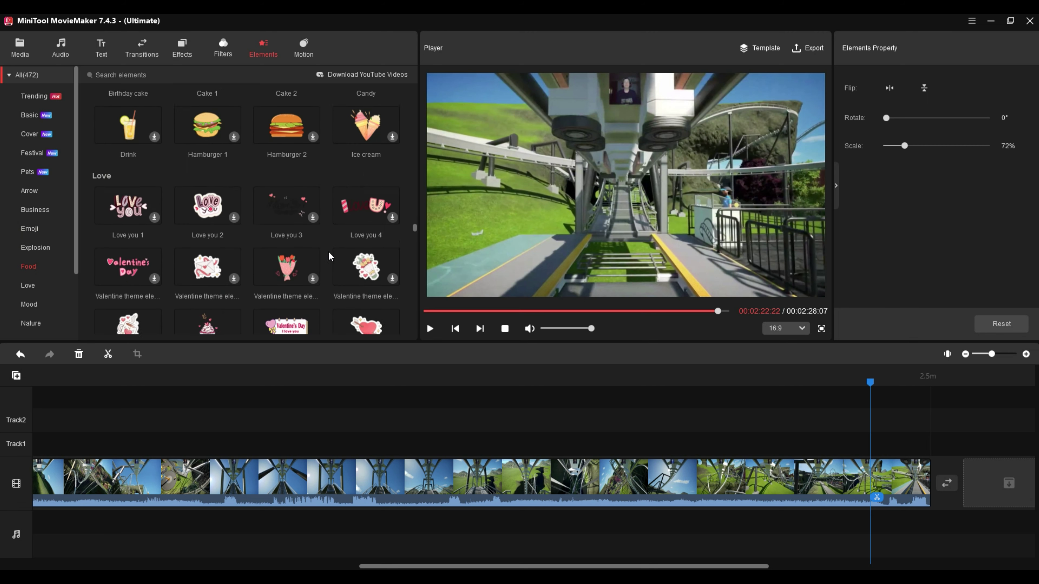
pyautogui.scroll(-10, 331, 257)
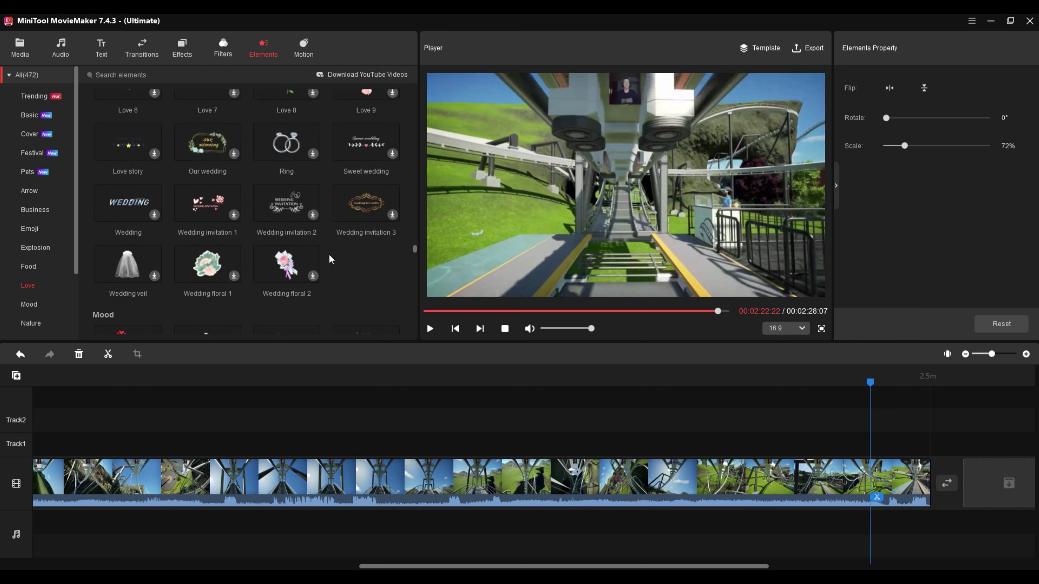
pyautogui.scroll(-6, 331, 257)
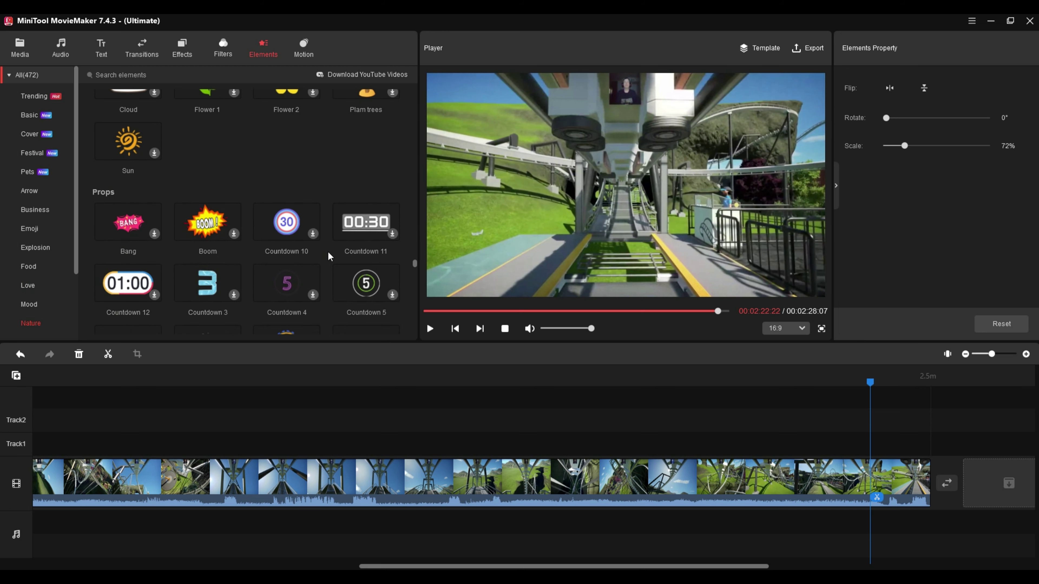
pyautogui.scroll(-9, 330, 256)
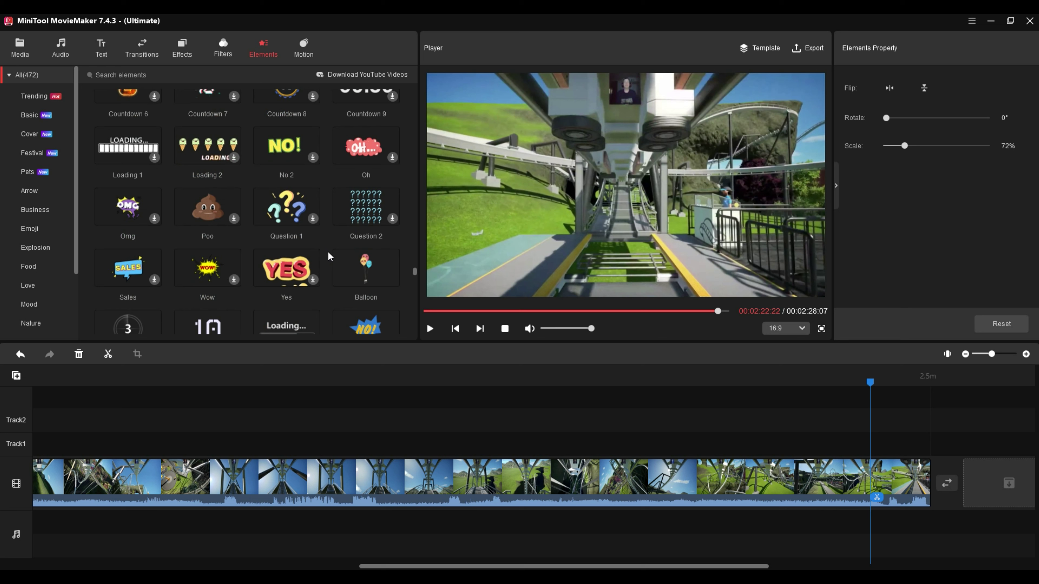
pyautogui.scroll(-8, 330, 257)
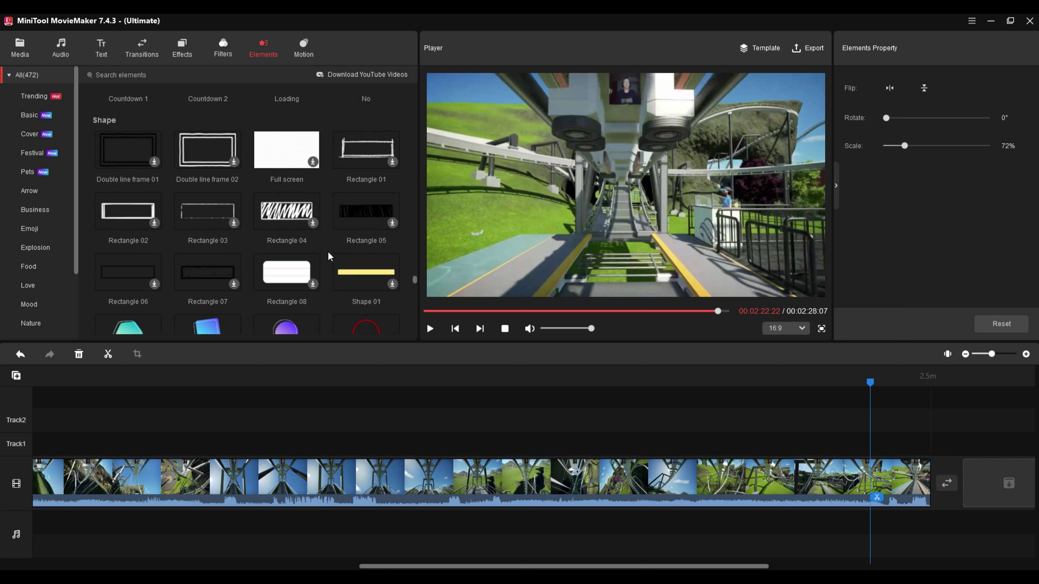
pyautogui.scroll(-10, 330, 256)
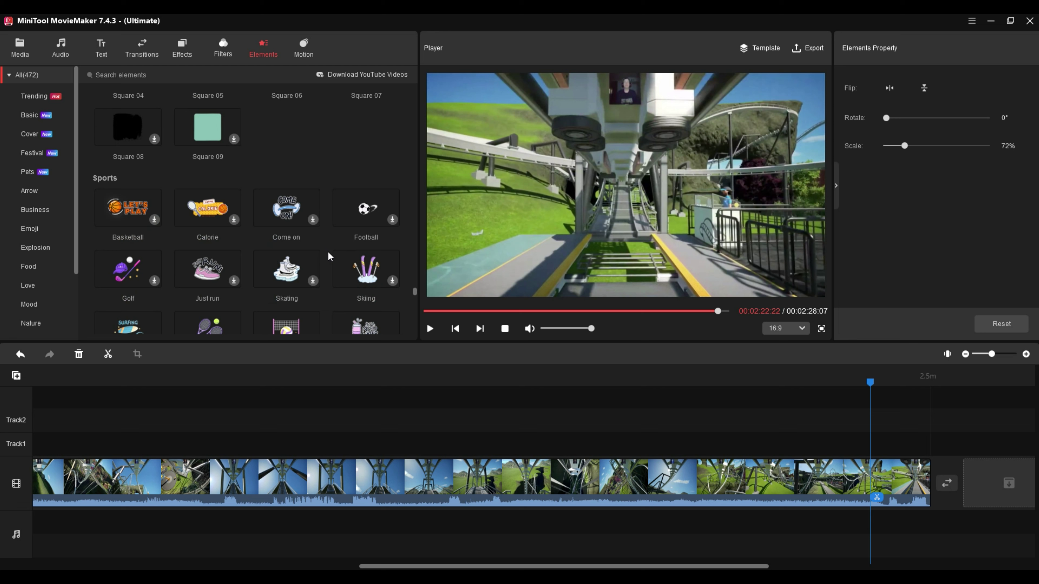
pyautogui.scroll(-10, 330, 256)
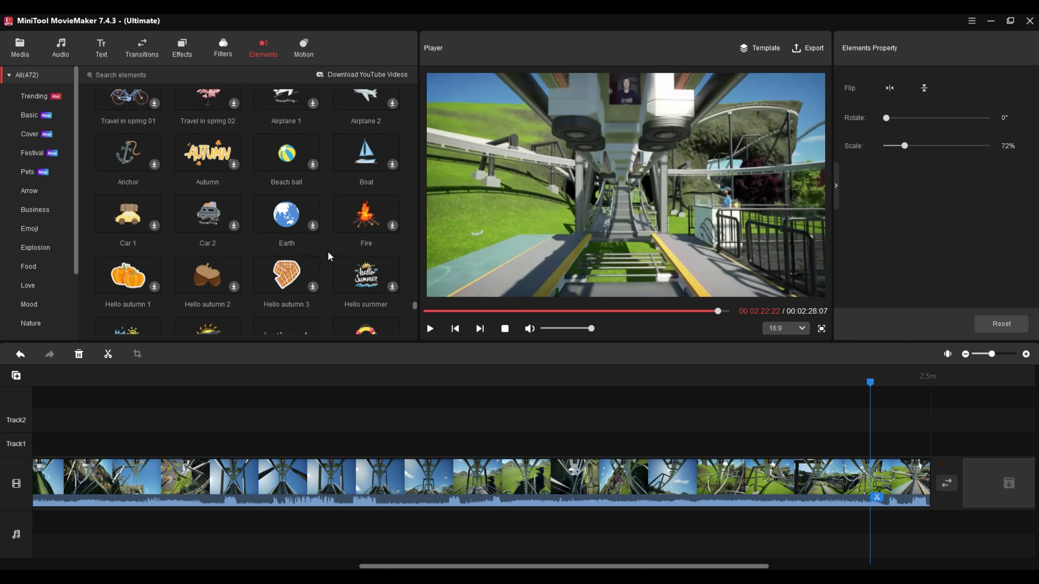
pyautogui.scroll(-8, 329, 257)
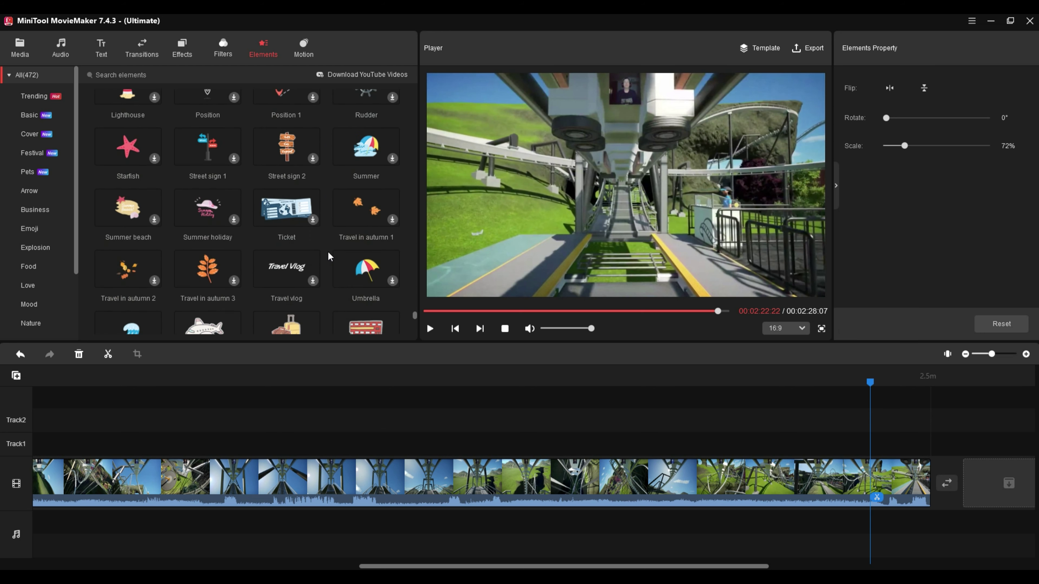
pyautogui.scroll(-2, 330, 256)
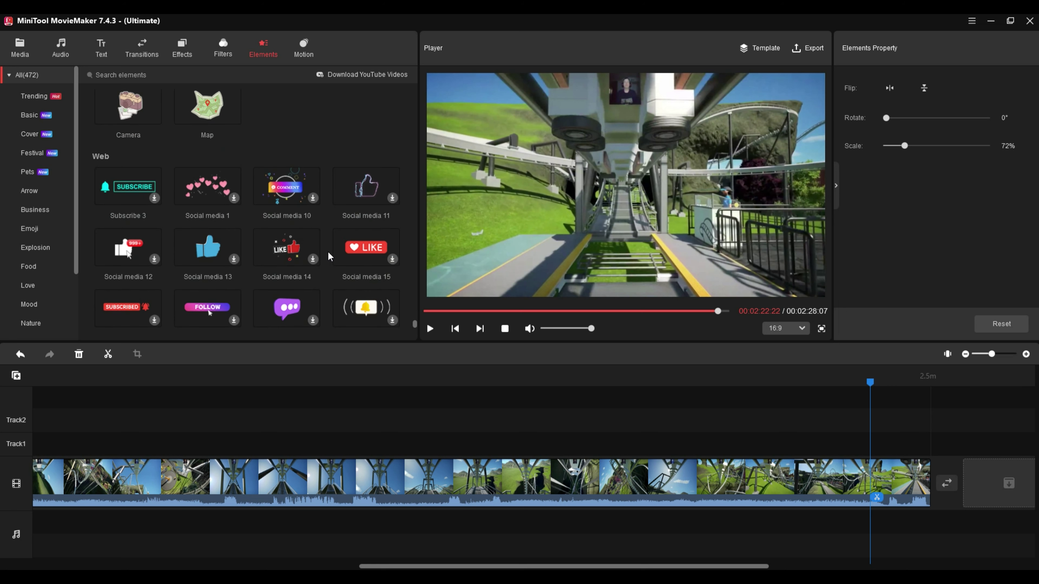
pyautogui.scroll(-1, 329, 257)
pyautogui.scroll(-1, 329, 257)
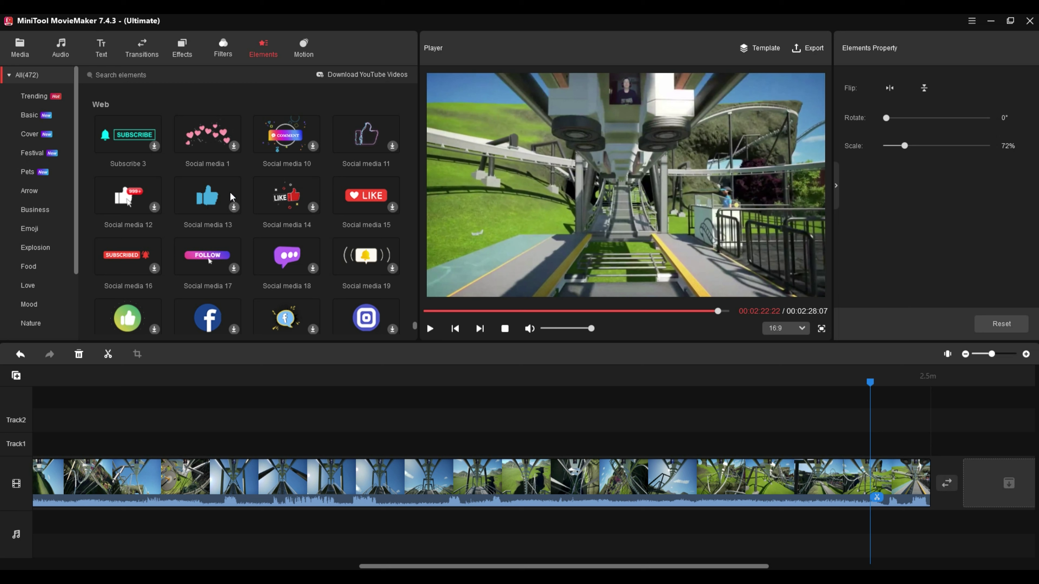
pyautogui.scroll(-1, 314, 204)
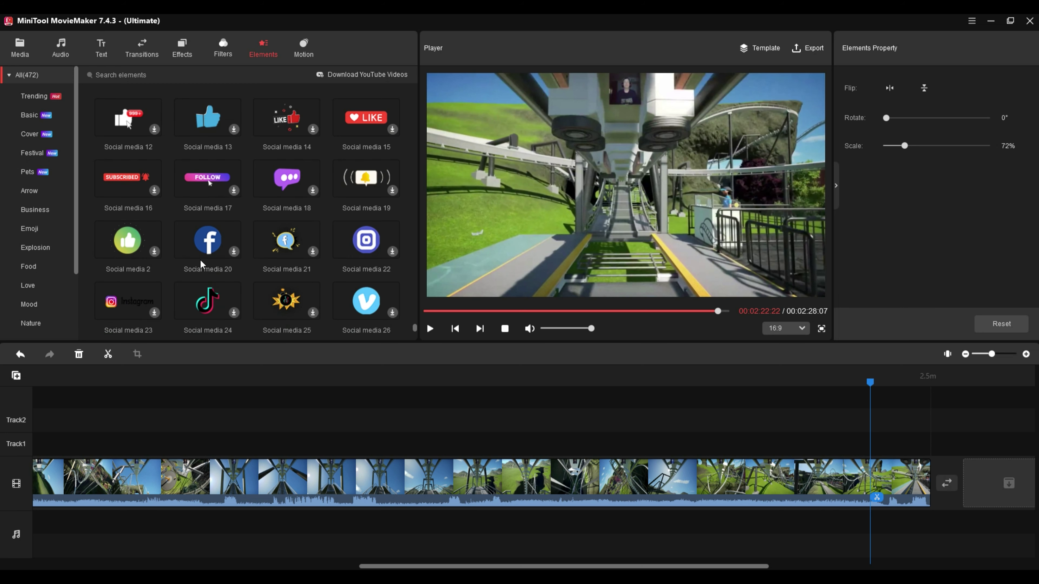
pyautogui.scroll(2, 301, 262)
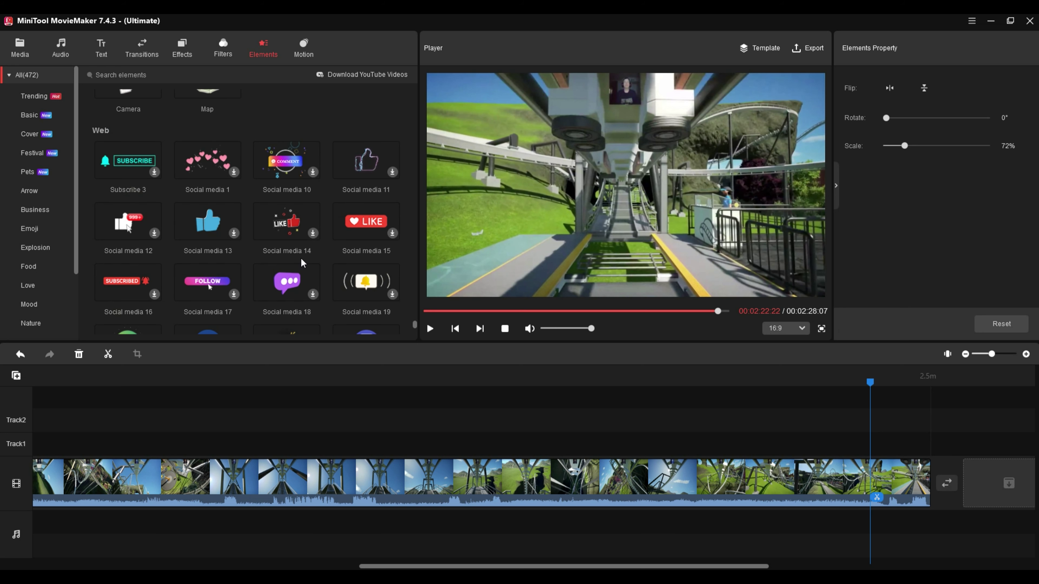
# Download the Social media 11 thumbs-up element, place it on Track1 at about 00:02:23.00, and move it slightly lower in the video frame.
pyautogui.click(393, 175)
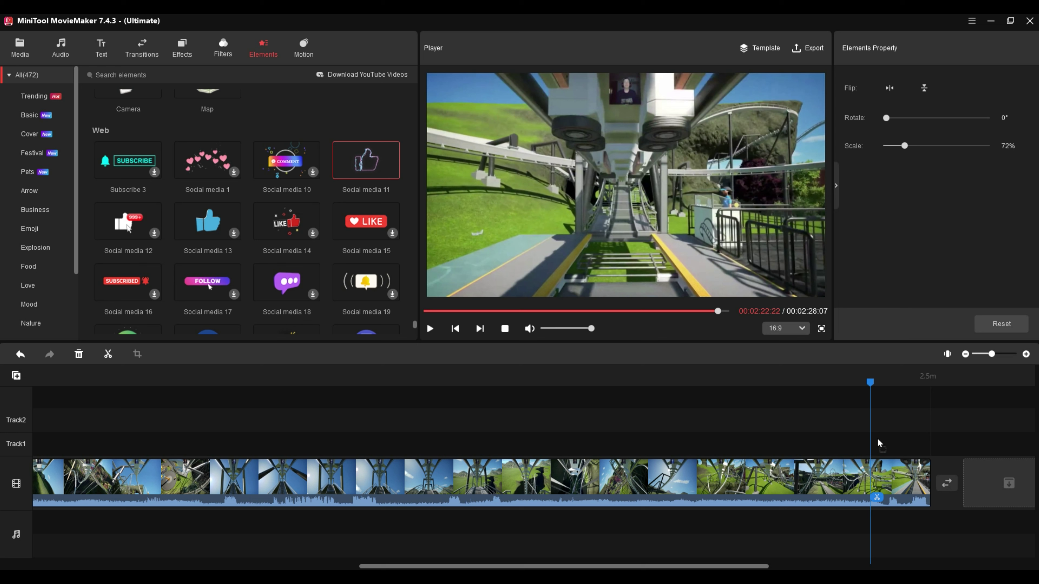
pyautogui.moveTo(871, 437); pyautogui.dragTo(871, 437)
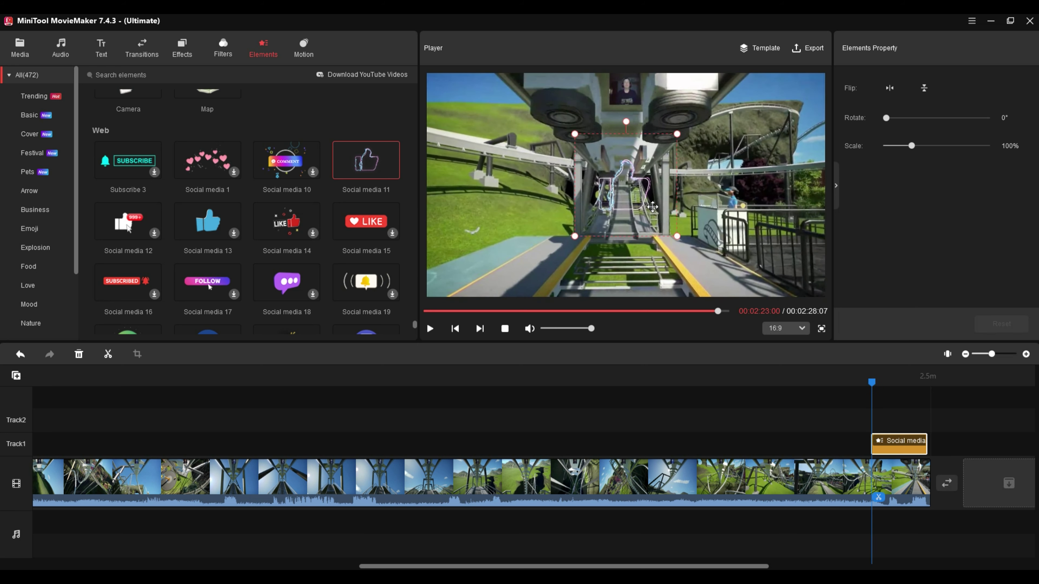
pyautogui.moveTo(633, 190); pyautogui.dragTo(632, 189)
pyautogui.moveTo(632, 192); pyautogui.dragTo(631, 208)
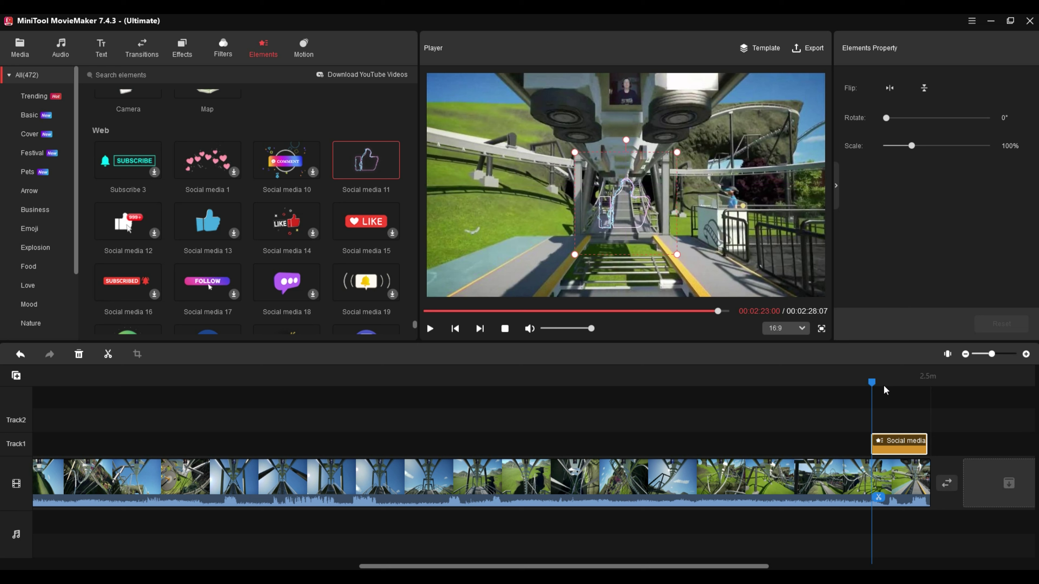
# Play the video from the start of the Social media 11 element past its end, and return the playhead to about 00:02:23.08.
pyautogui.click(429, 328)
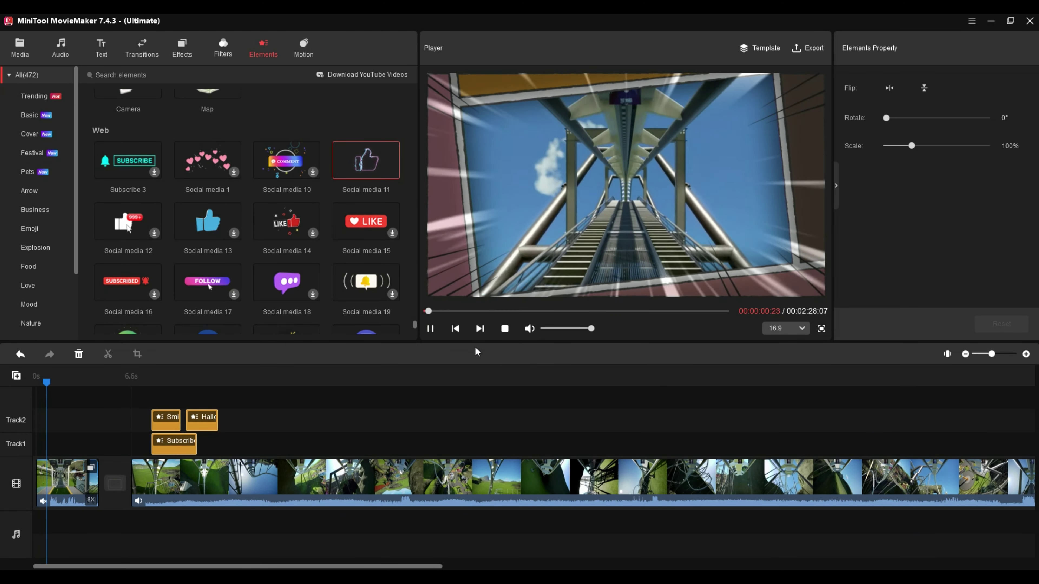
pyautogui.click(432, 329)
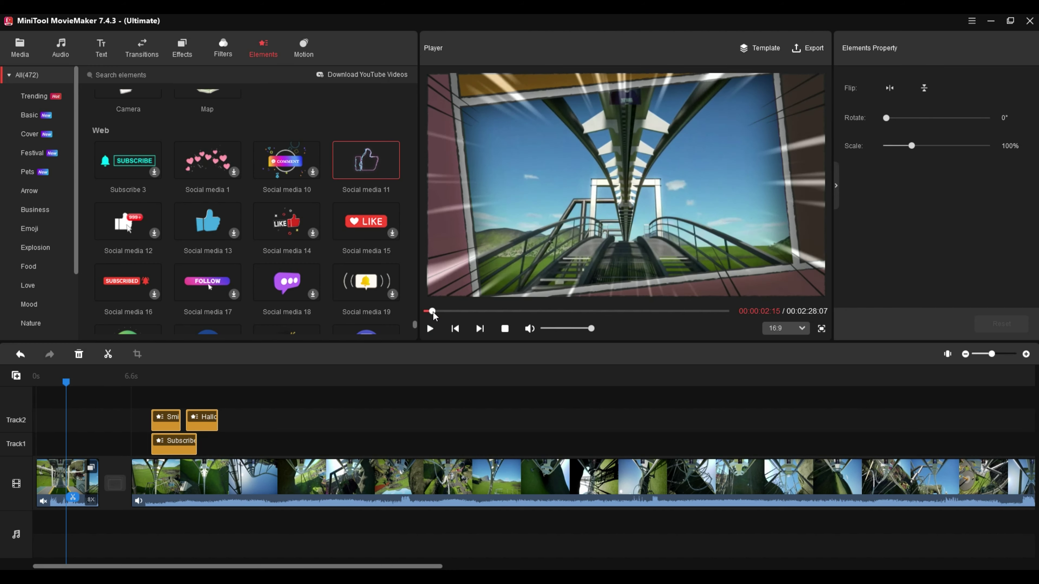
pyautogui.moveTo(433, 313); pyautogui.dragTo(721, 332)
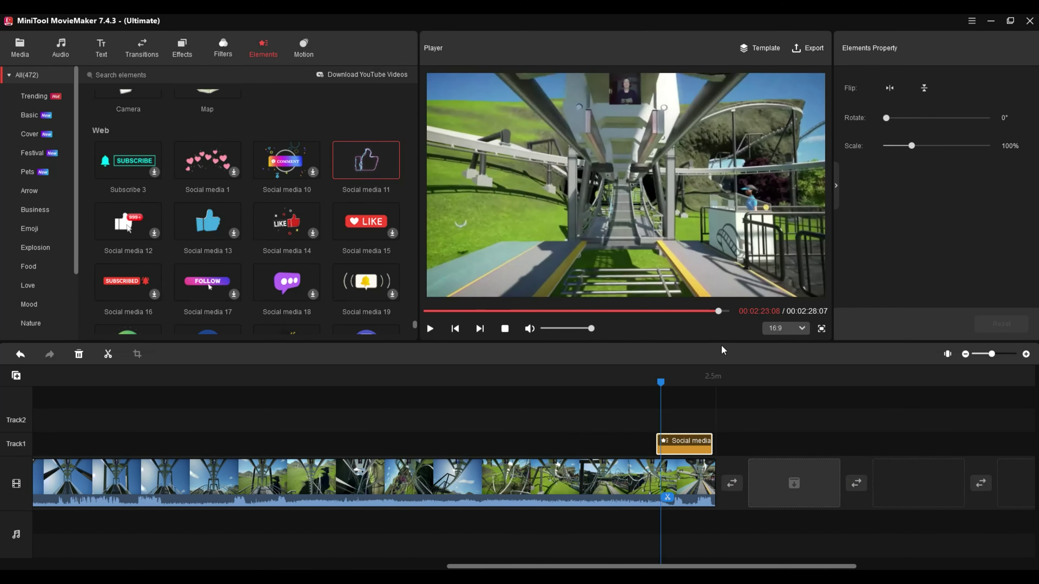
# Trim the end of the Social media 11 element on Track1 to about 00:02:26.23.
pyautogui.click(693, 445)
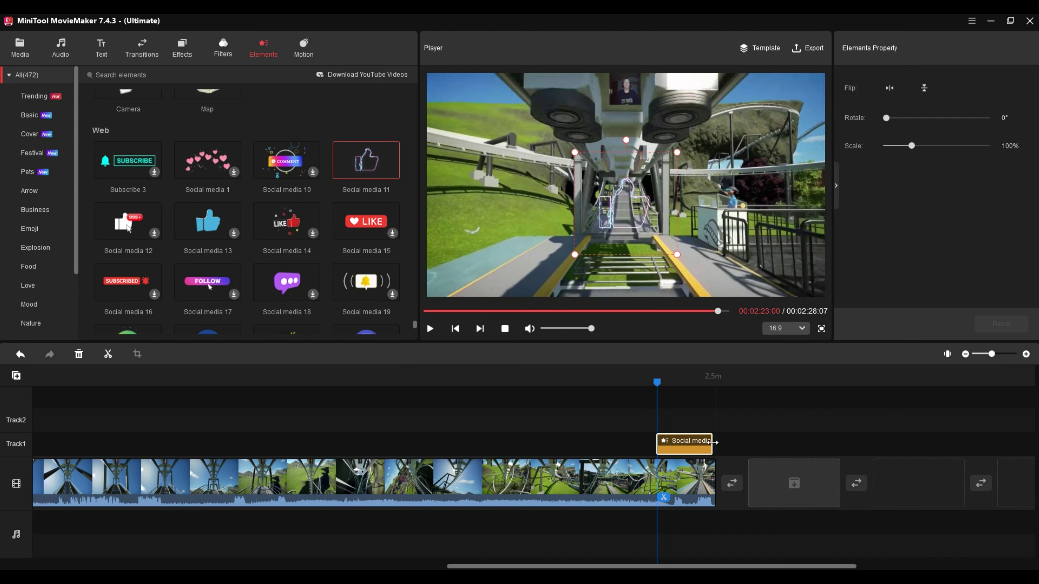
pyautogui.moveTo(713, 442); pyautogui.dragTo(706, 444)
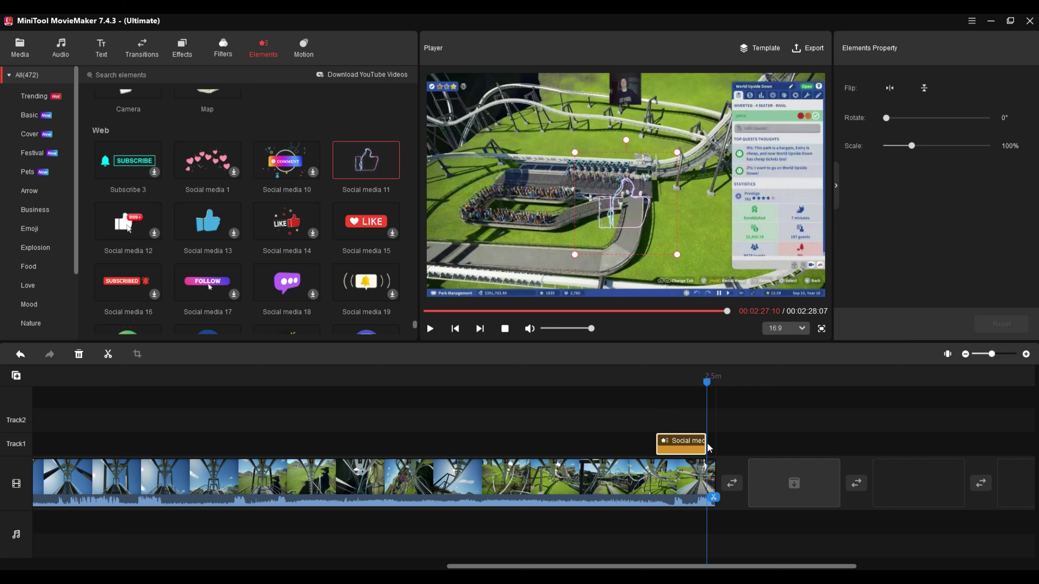
pyautogui.moveTo(706, 441); pyautogui.dragTo(700, 441)
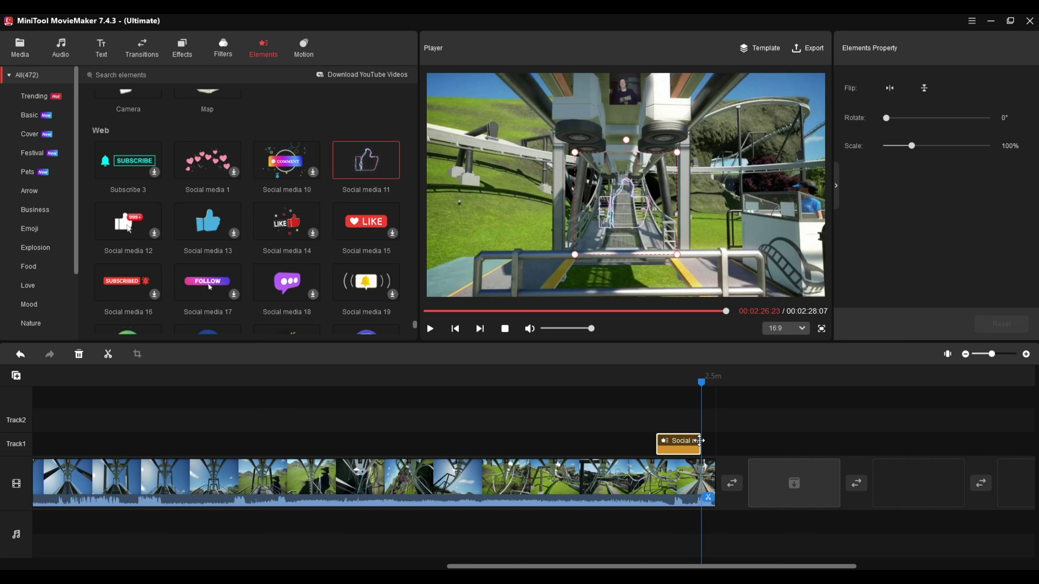
# Play the timeline from about 00:02:22.21 through the trimmed Social media 11 element to check its timing.
pyautogui.moveTo(702, 389); pyautogui.dragTo(657, 403)
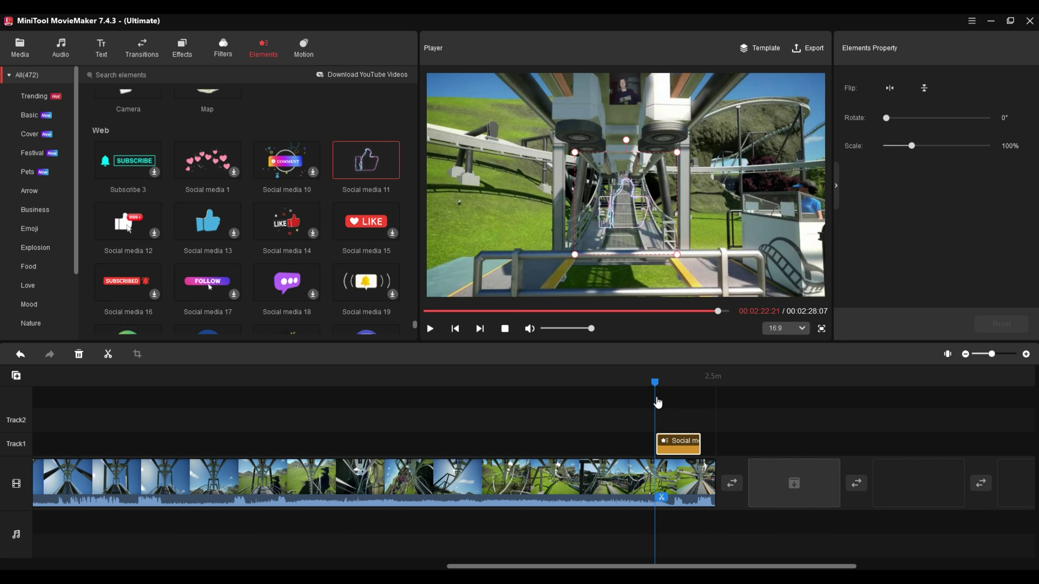
pyautogui.click(430, 329)
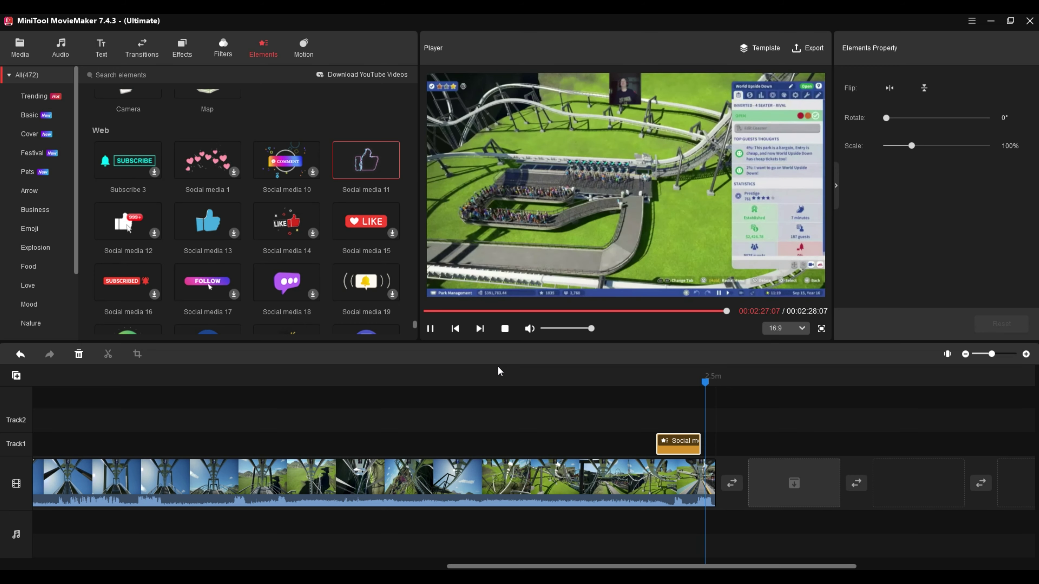
pyautogui.click(432, 328)
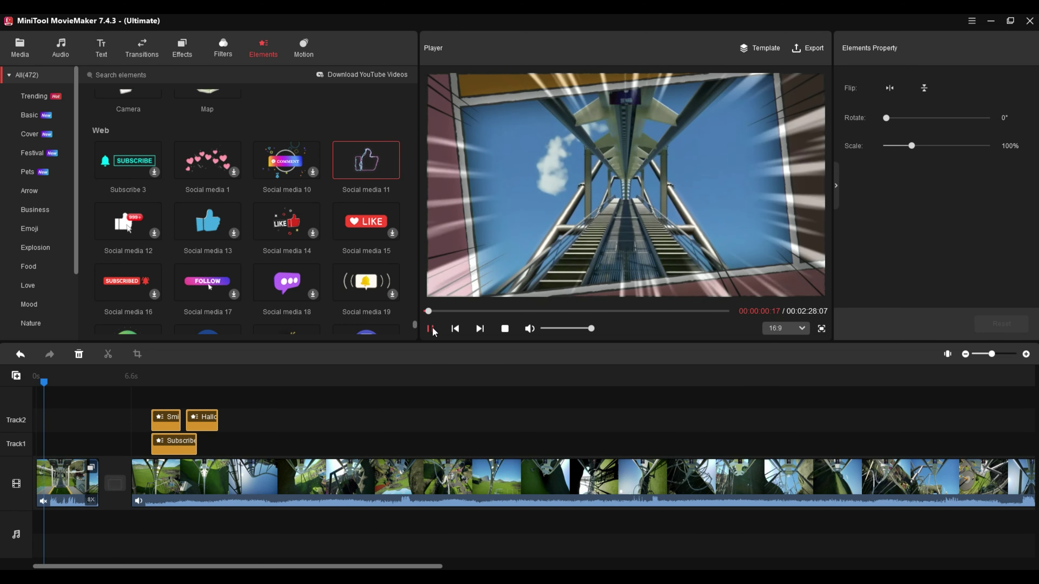
pyautogui.click(431, 328)
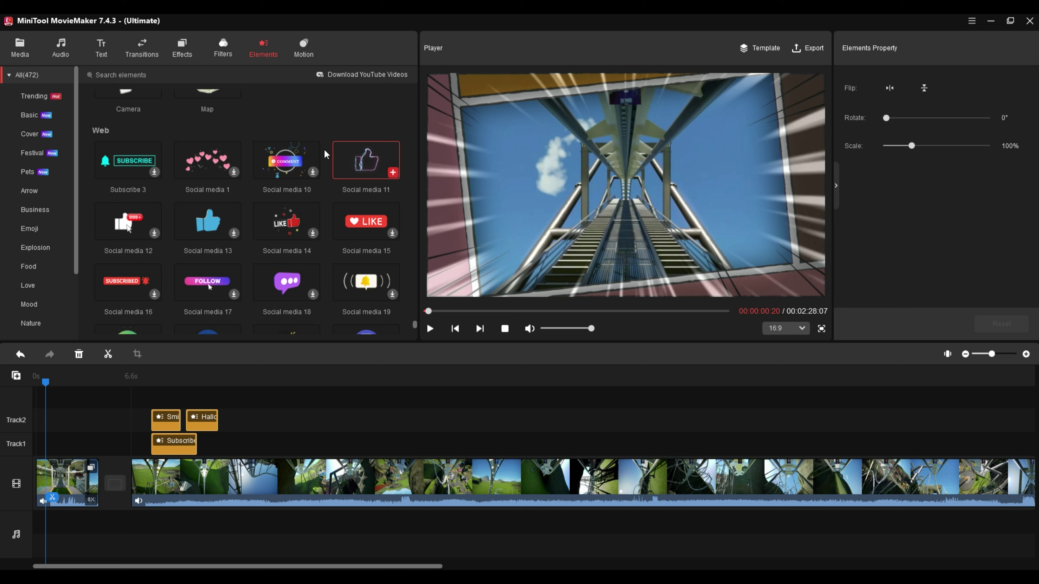
# Browse the motion effects from Trending through Pan only and Zoom in, previewing Pan down along left.
pyautogui.click(305, 51)
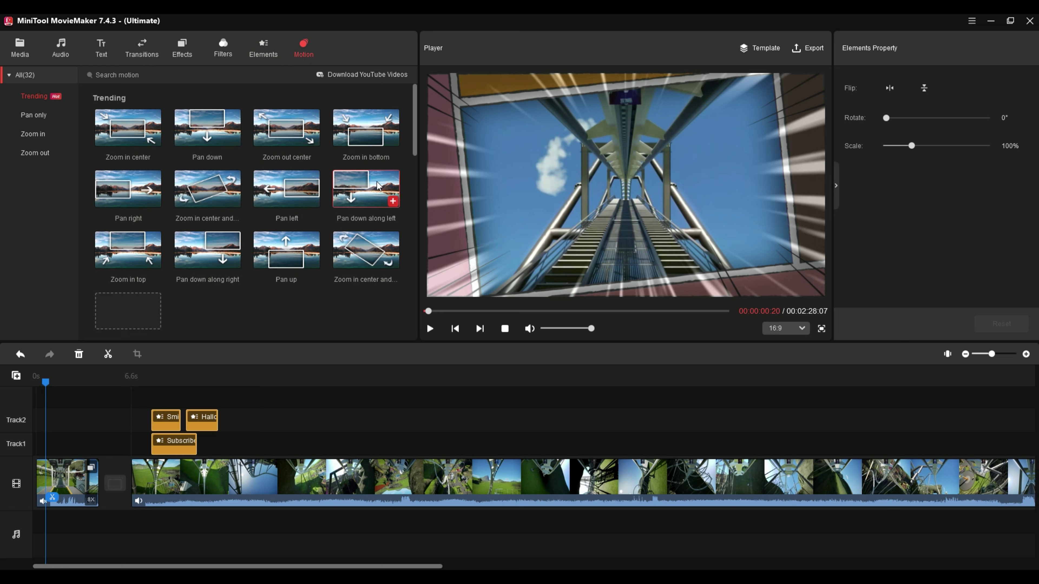
pyautogui.moveTo(370, 183)
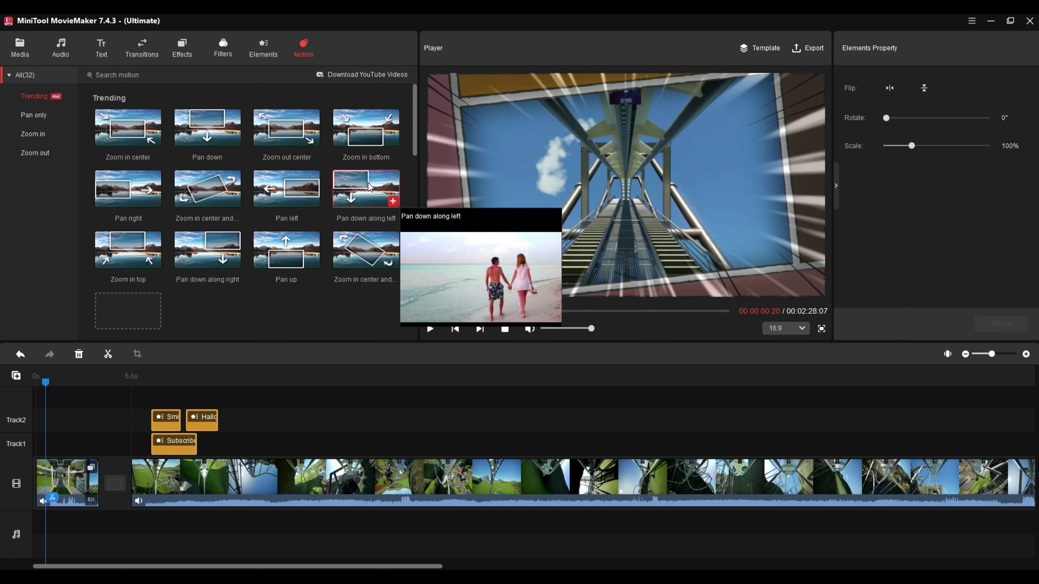
pyautogui.scroll(-3, 293, 224)
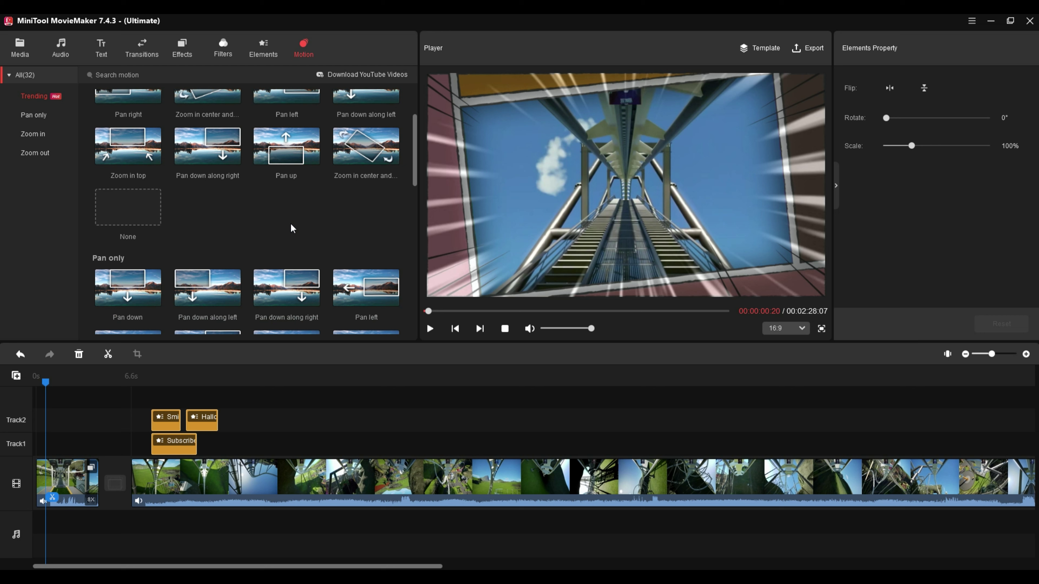
pyautogui.scroll(-5, 293, 224)
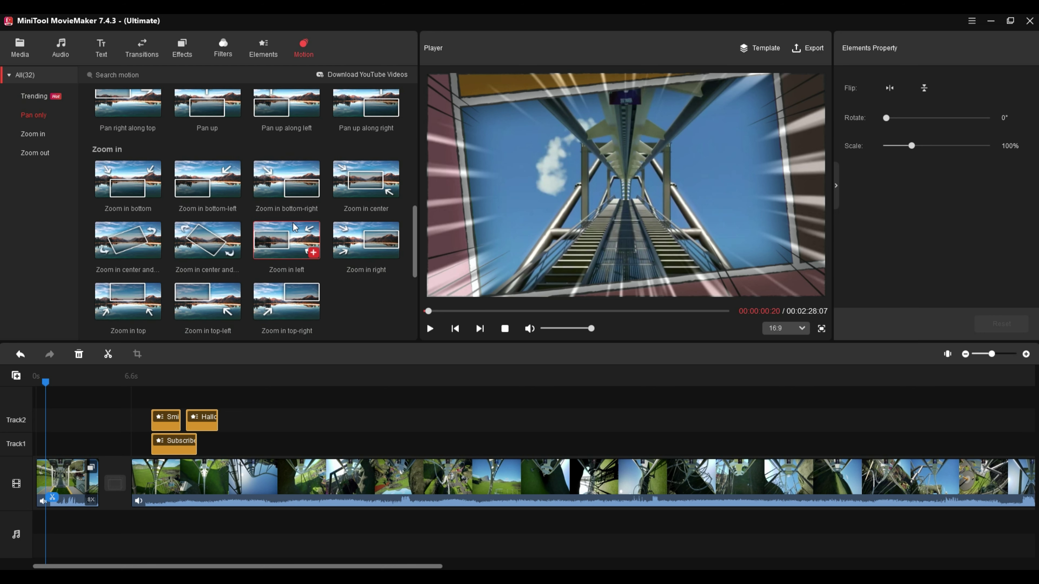
pyautogui.scroll(2, 293, 225)
pyautogui.scroll(6, 293, 230)
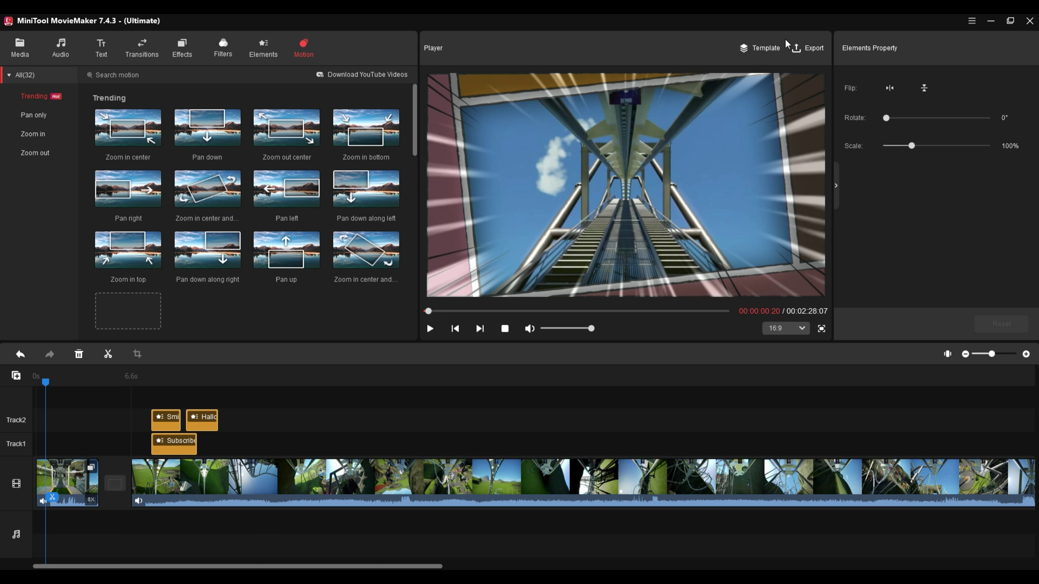
# Set up the video export at 3840x2160 and 60 fps, and view the save folder without choosing another one.
pyautogui.click(810, 50)
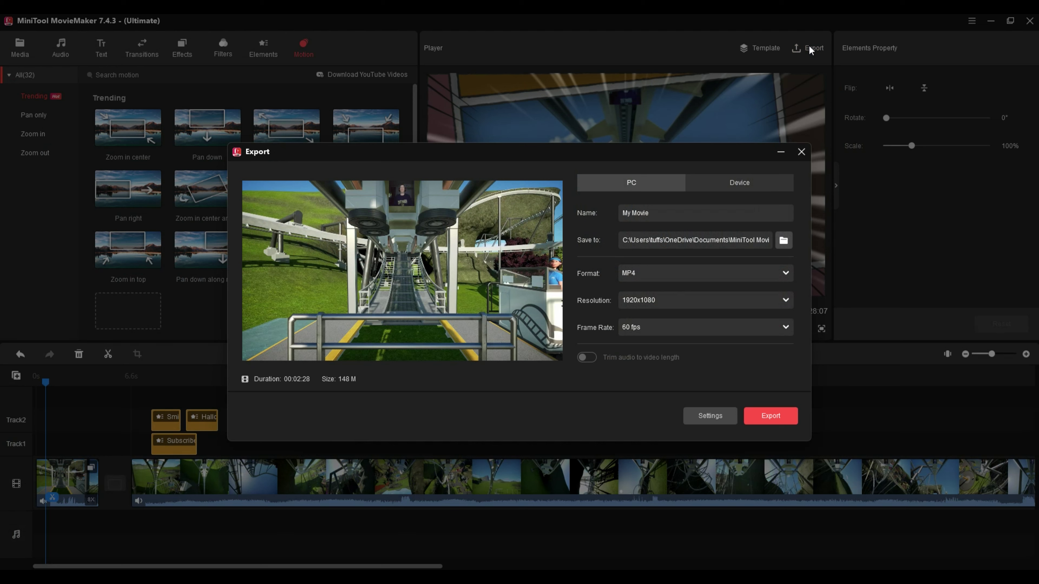
pyautogui.click(785, 328)
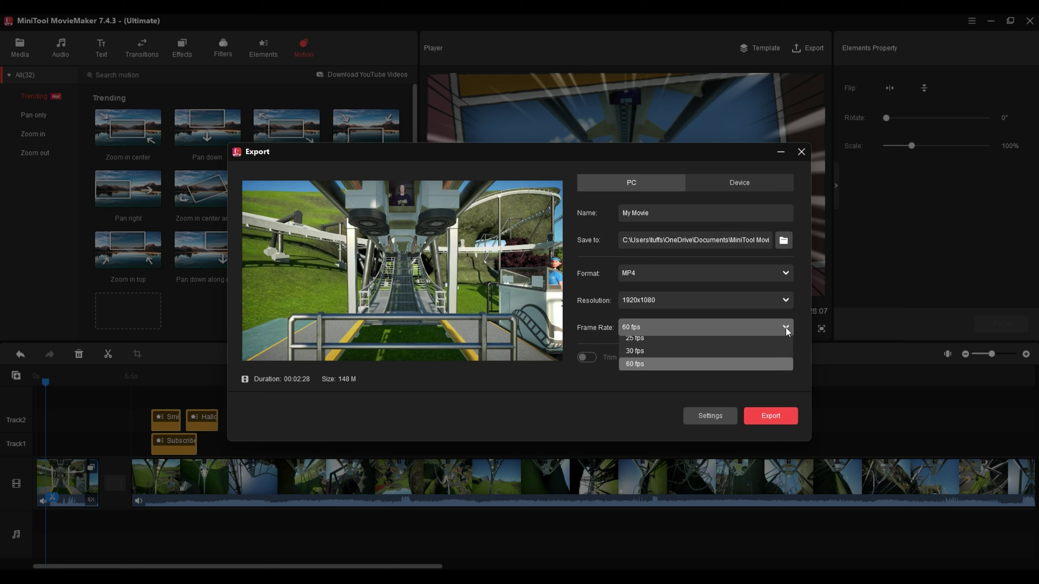
pyautogui.click(634, 383)
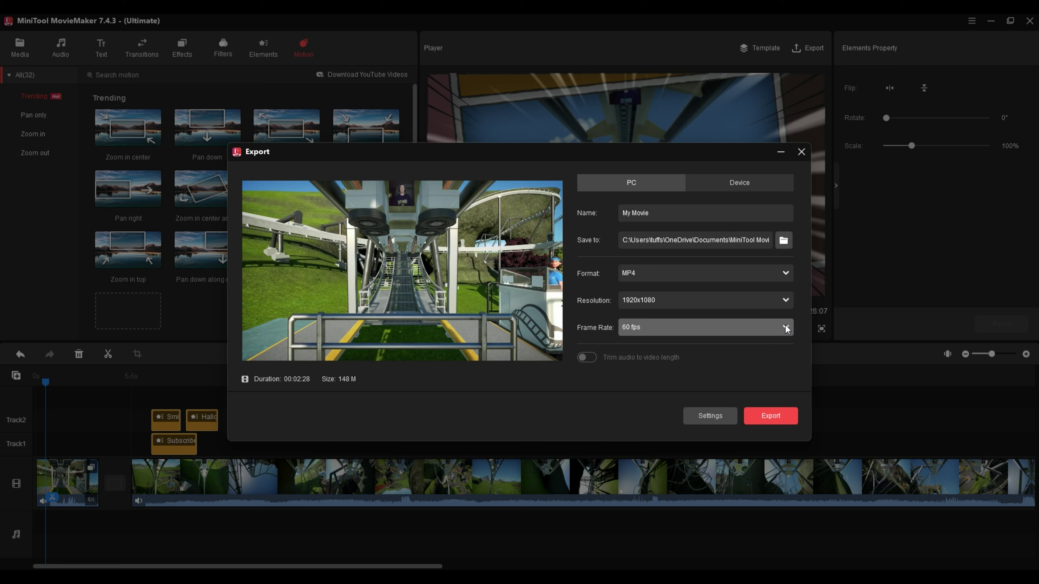
pyautogui.click(784, 300)
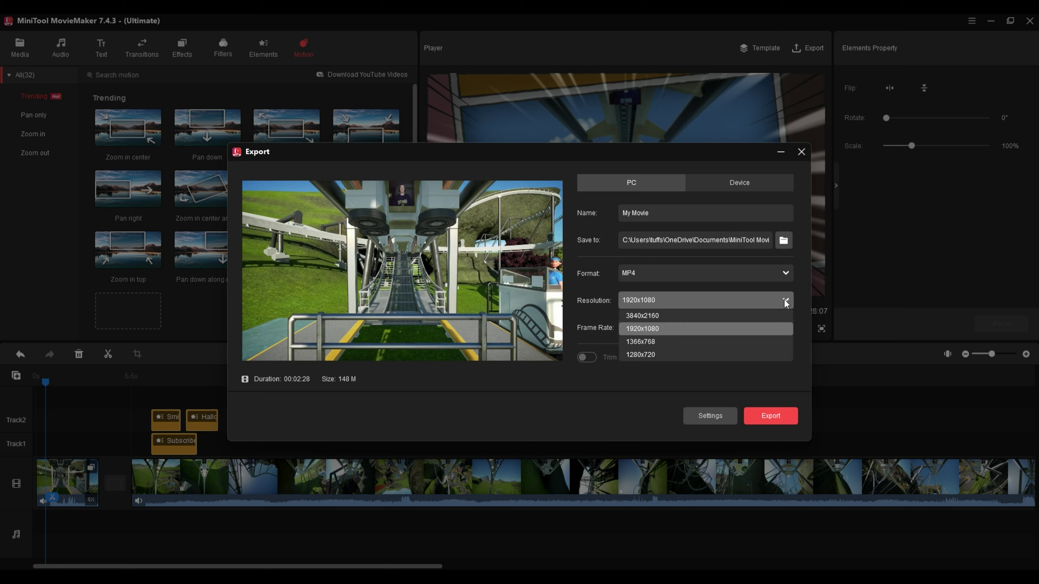
pyautogui.click(641, 316)
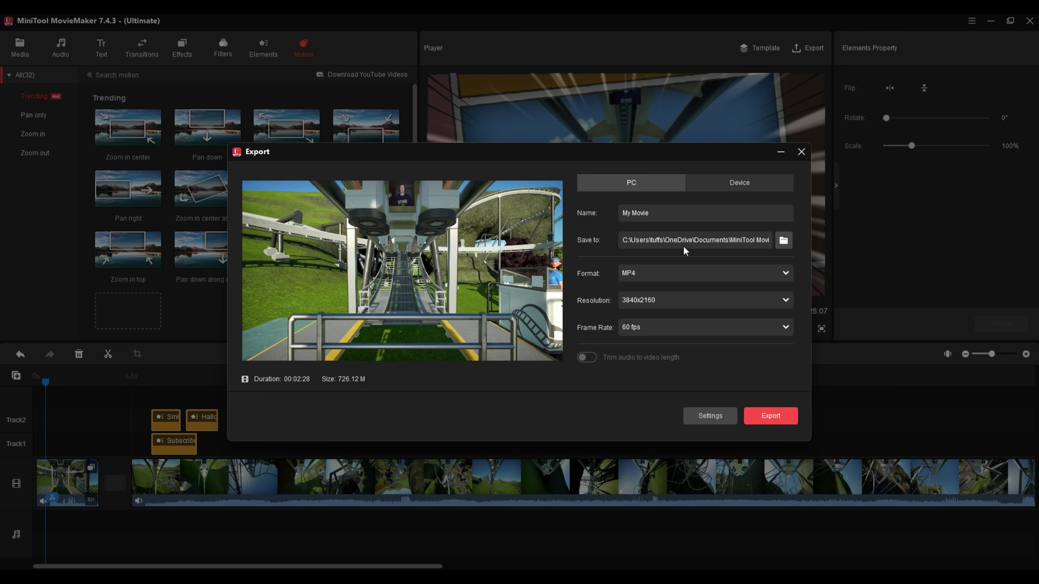
pyautogui.click(784, 240)
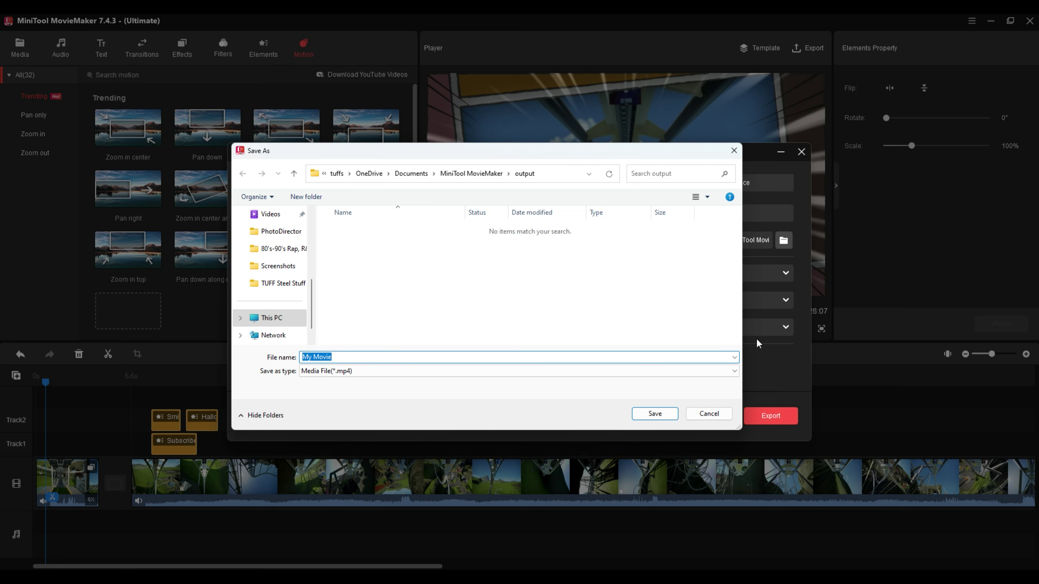
pyautogui.click(711, 414)
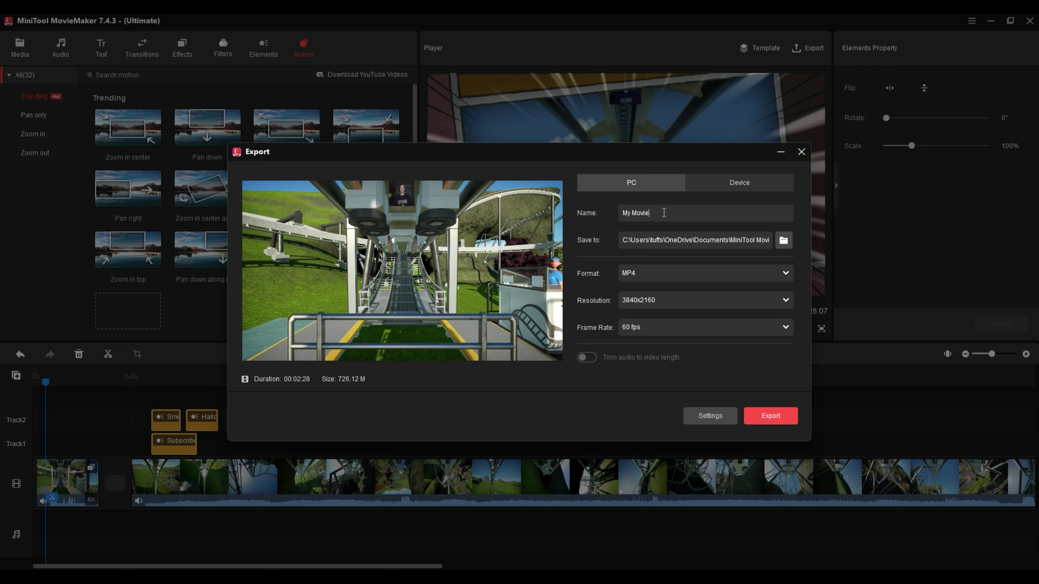
# Name the export file Coaster Ride and start exporting the video.
pyautogui.press('BackSpace')
pyautogui.press('BackSpace')
pyautogui.press('BackSpace')
pyautogui.press('BackSpace')
pyautogui.press('BackSpace')
pyautogui.press('BackSpace')
pyautogui.press('BackSpace')
pyautogui.write('Coaster Ride')
pyautogui.click(772, 416)
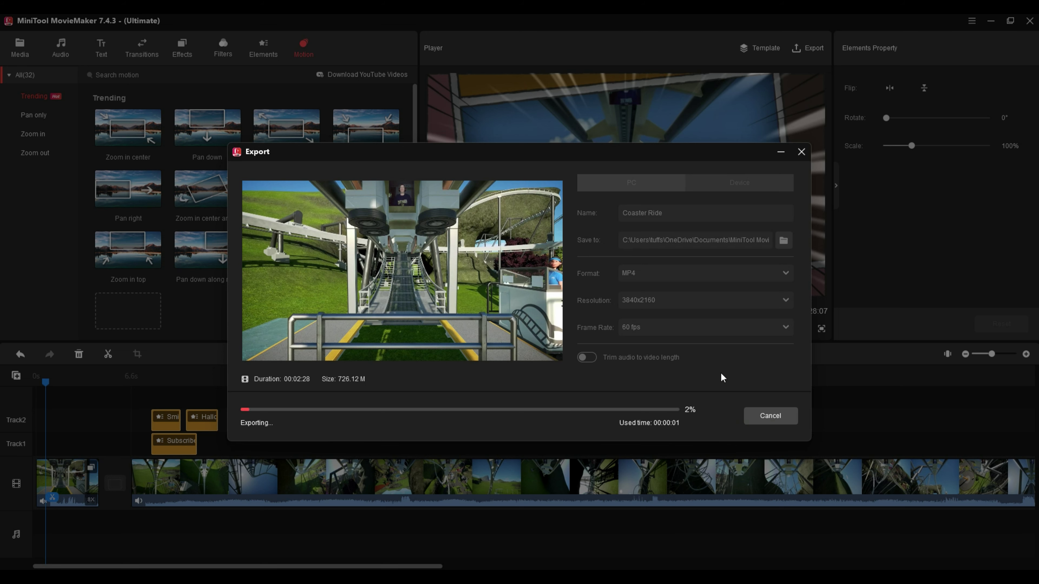